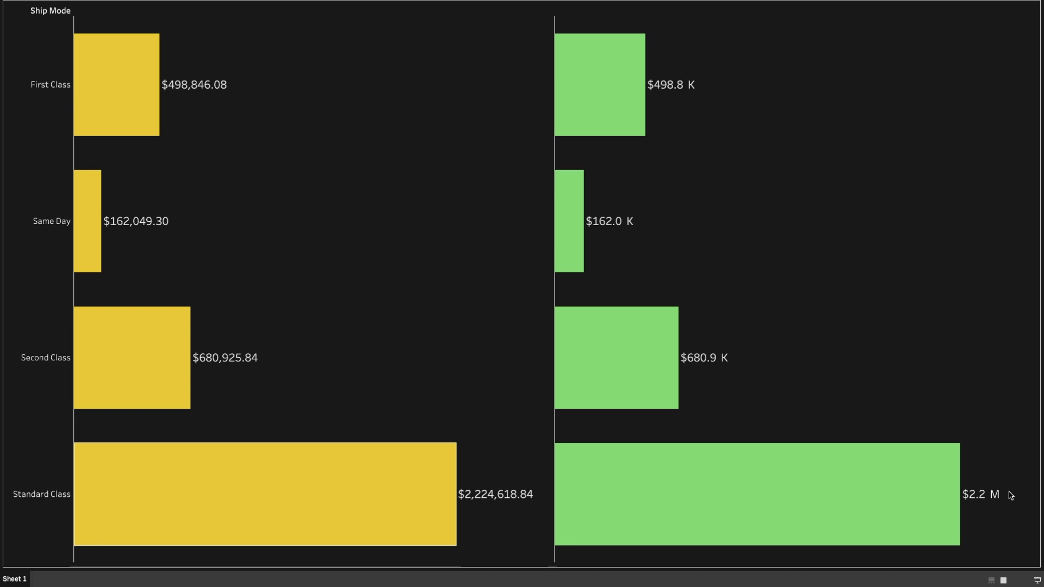
# - Leave the full-screen chart view and switch to the empty Book2 workbook
pyautogui.moveTo(986, 478); pyautogui.dragTo(998, 495)
pyautogui.moveTo(690, 73); pyautogui.dragTo(694, 96)
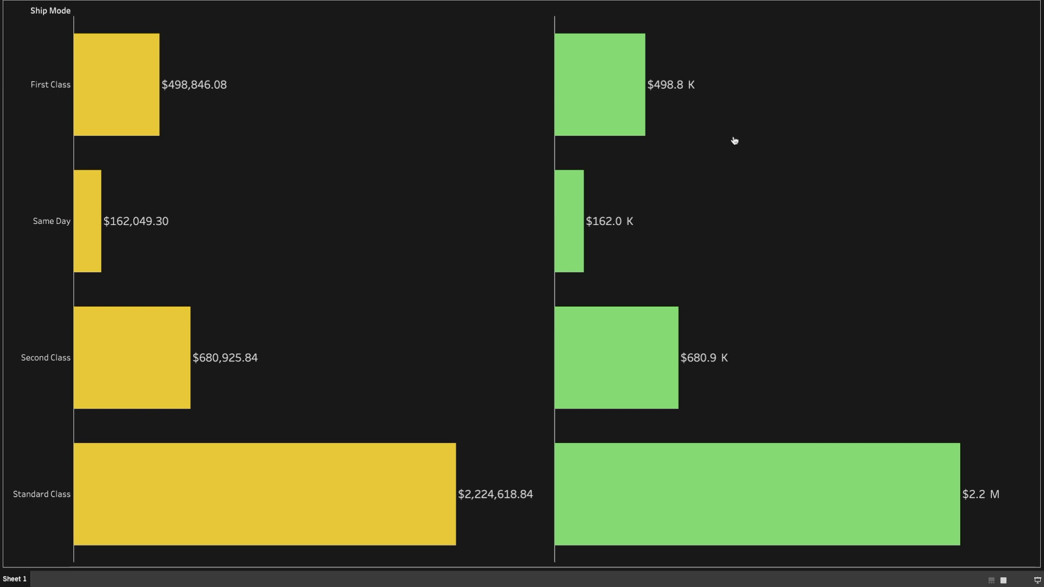
pyautogui.press('Escape')
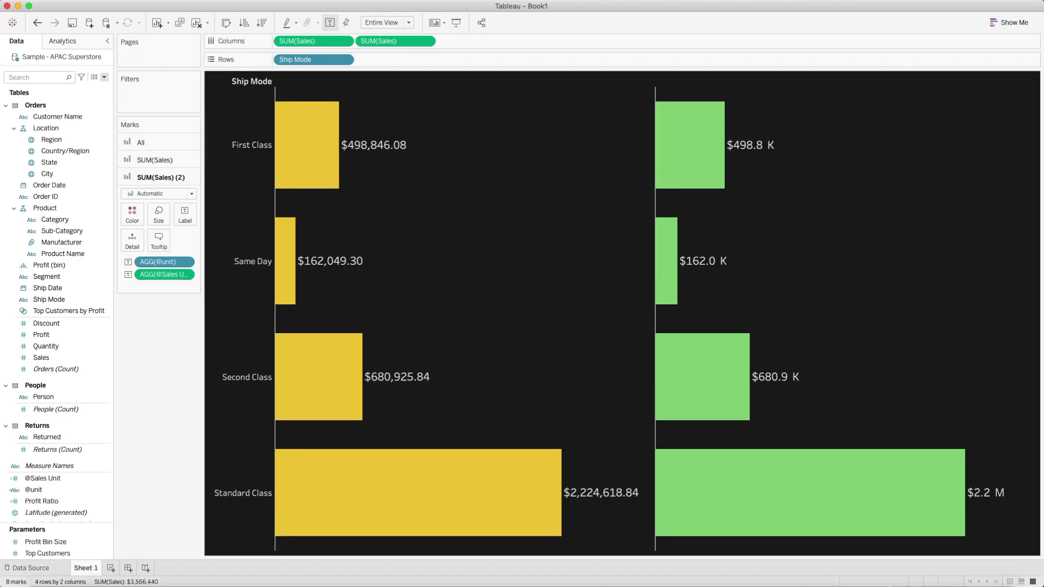
pyautogui.click(873, 566)
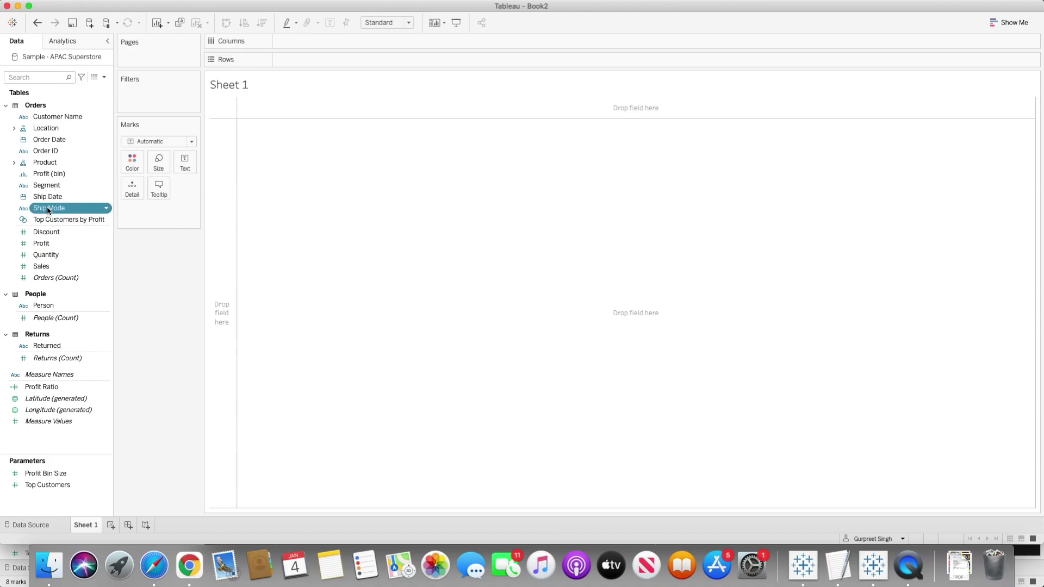
# - Put the four Ship Modes on Rows and Sales on Columns as horizontal bars
pyautogui.moveTo(47, 211); pyautogui.dragTo(271, 72)
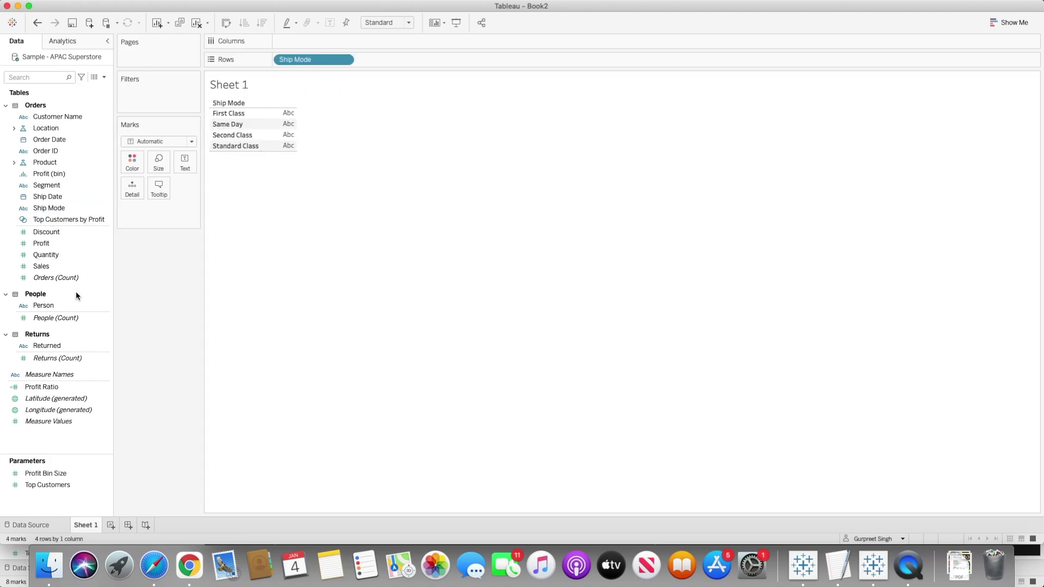
pyautogui.doubleClick(53, 267)
pyautogui.moveTo(163, 210); pyautogui.dragTo(323, 44)
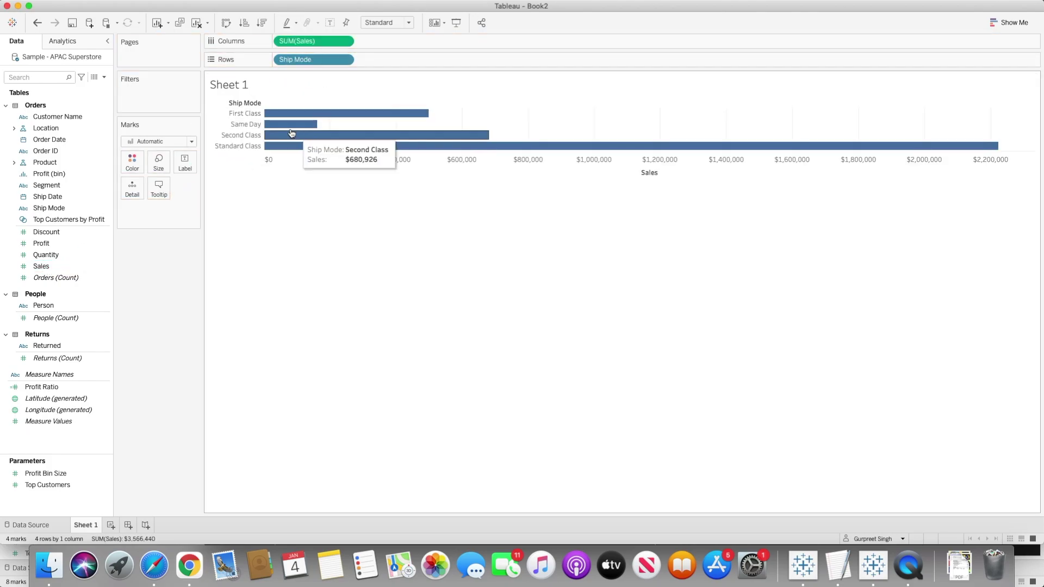
# - Show each bar's sales value as a mark label, e.g. $2,224,619
pyautogui.click(186, 164)
pyautogui.click(211, 187)
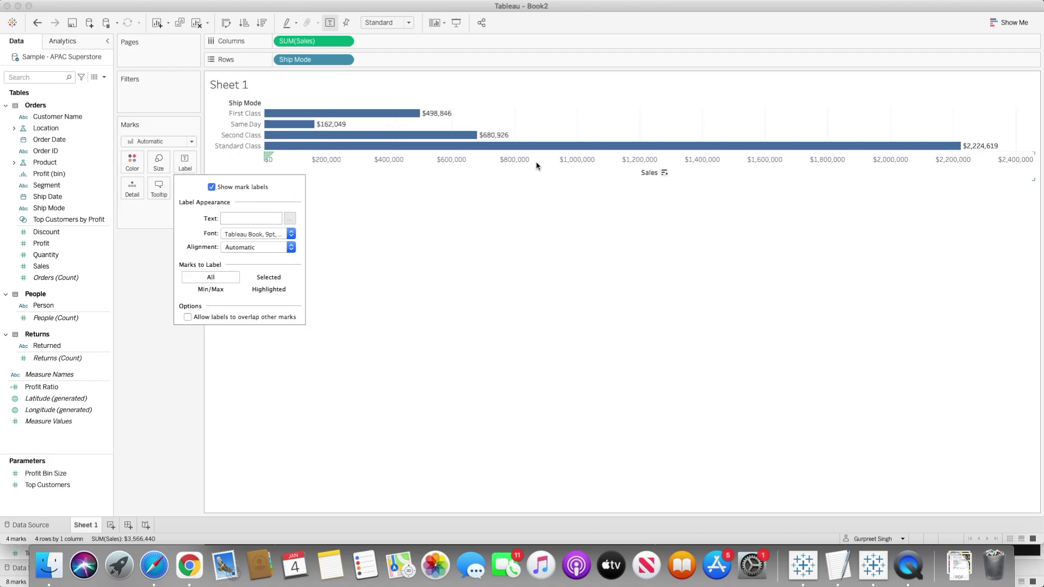
pyautogui.moveTo(483, 140)
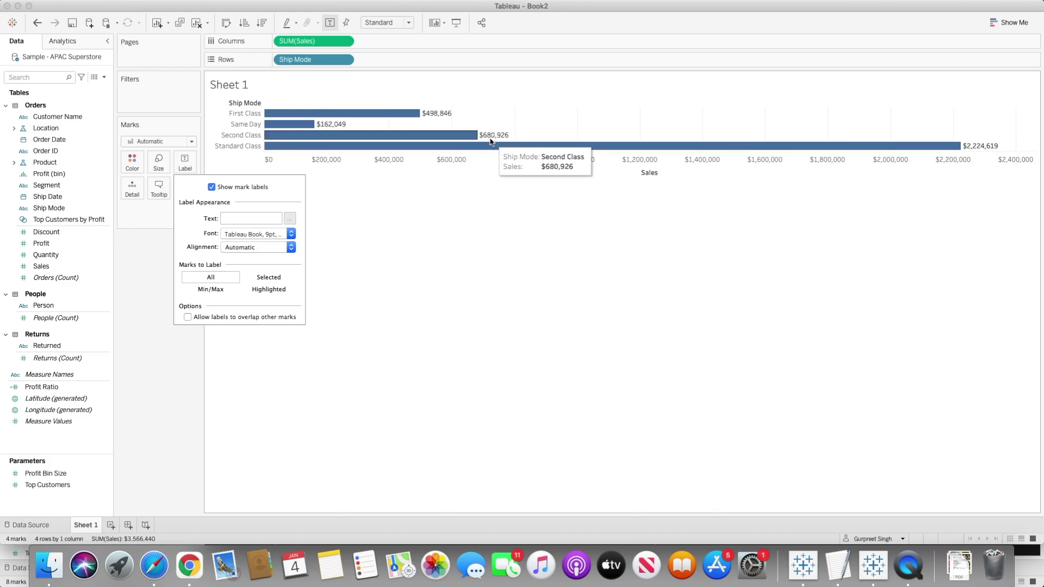
pyautogui.click(154, 282)
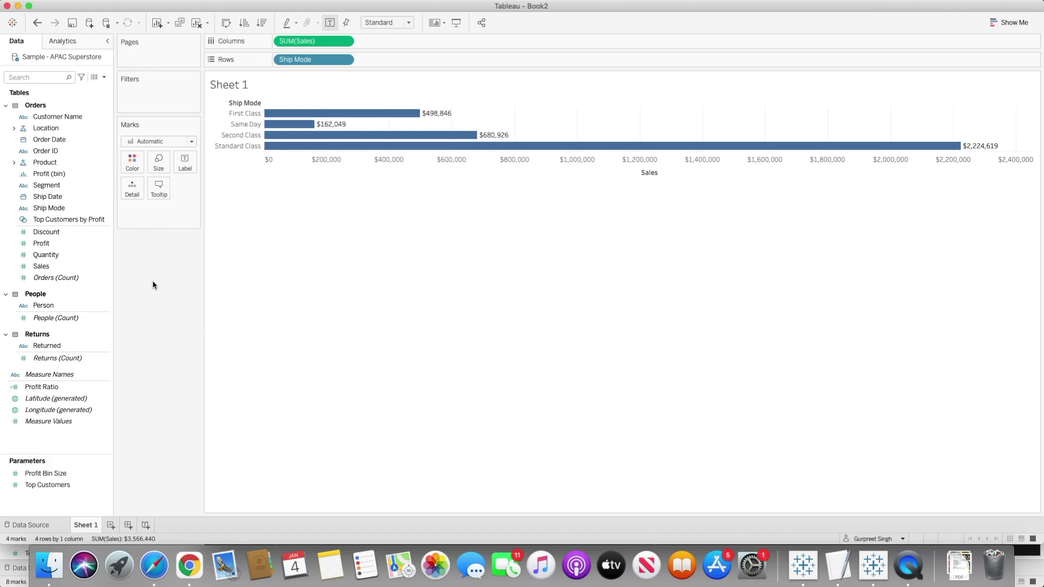
pyautogui.click(346, 42)
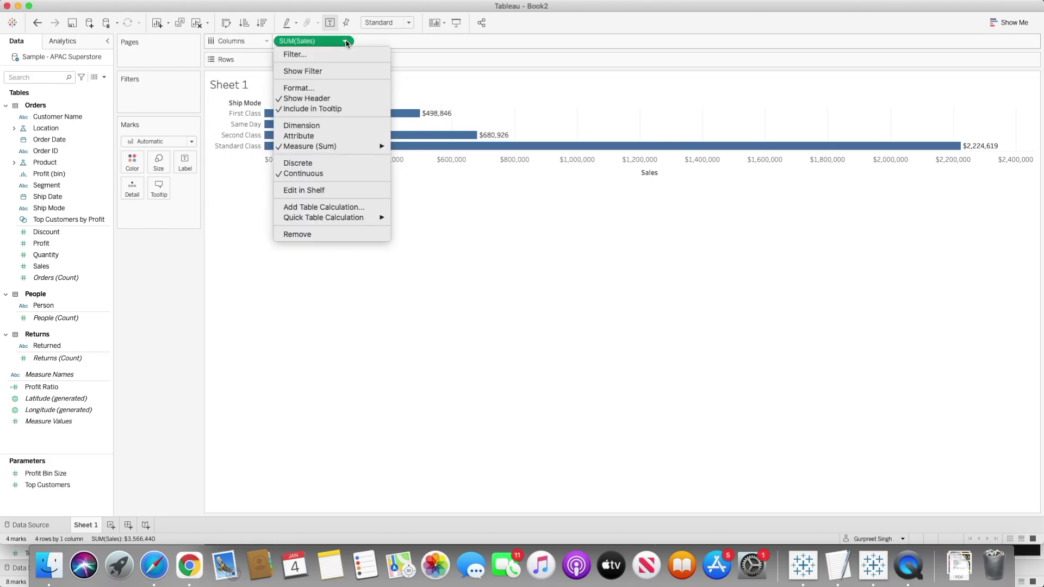
# - Format the SUM(Sales) pane numbers as Currency (Custom)
pyautogui.click(314, 89)
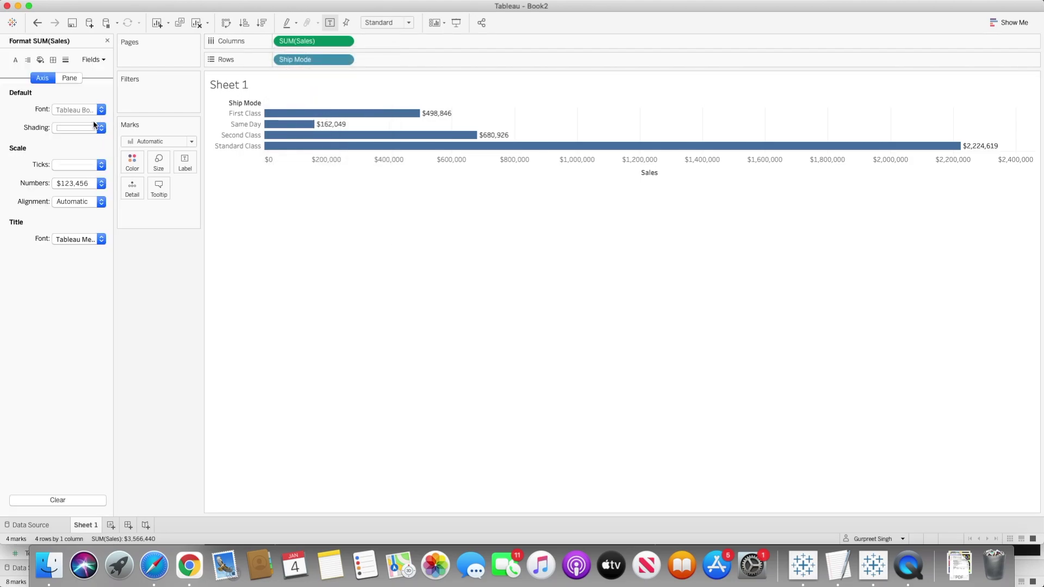
pyautogui.click(70, 79)
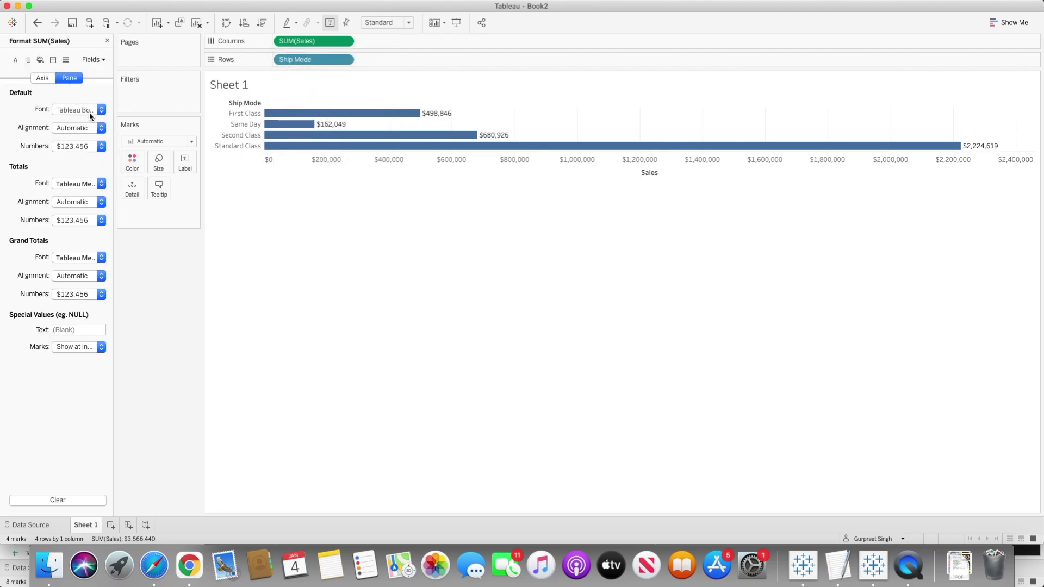
pyautogui.click(101, 146)
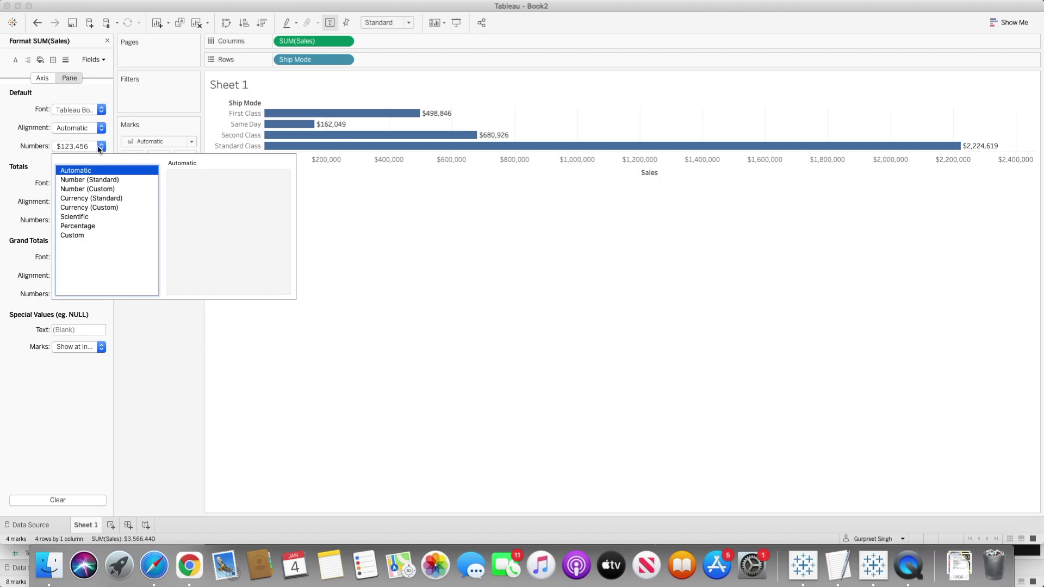
pyautogui.click(101, 207)
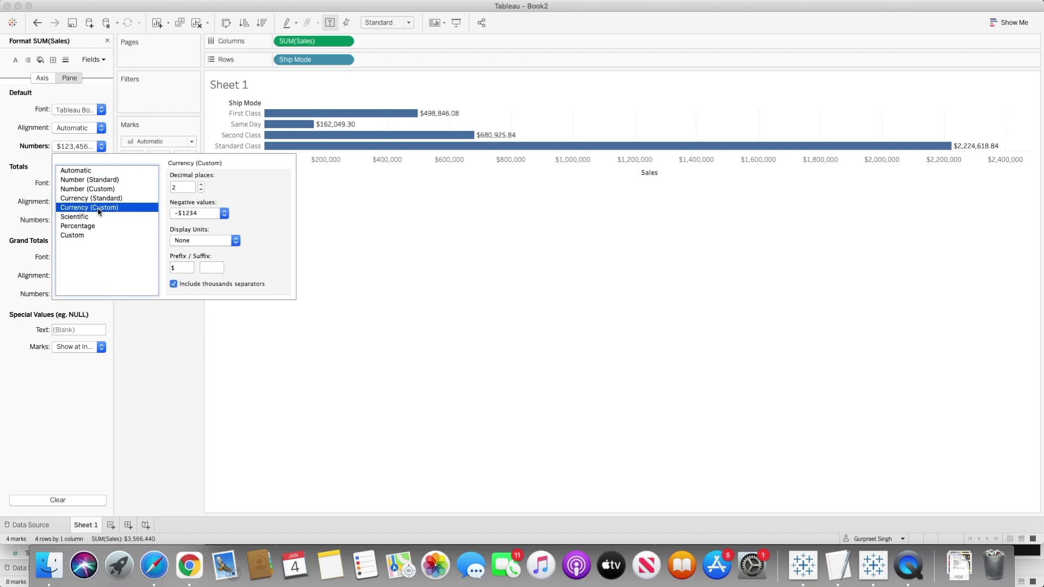
pyautogui.click(220, 240)
pyautogui.click(212, 268)
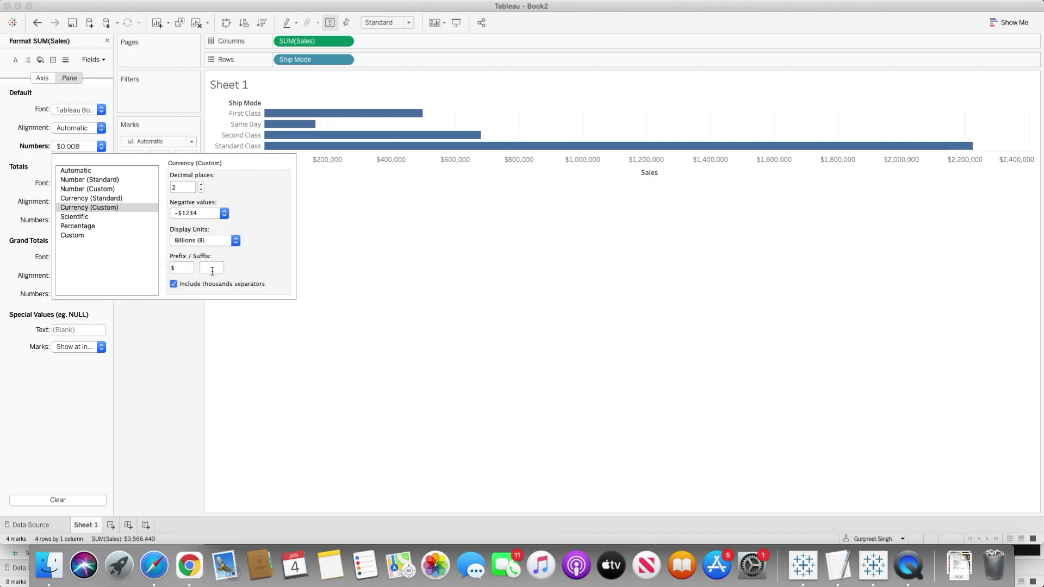
pyautogui.click(186, 349)
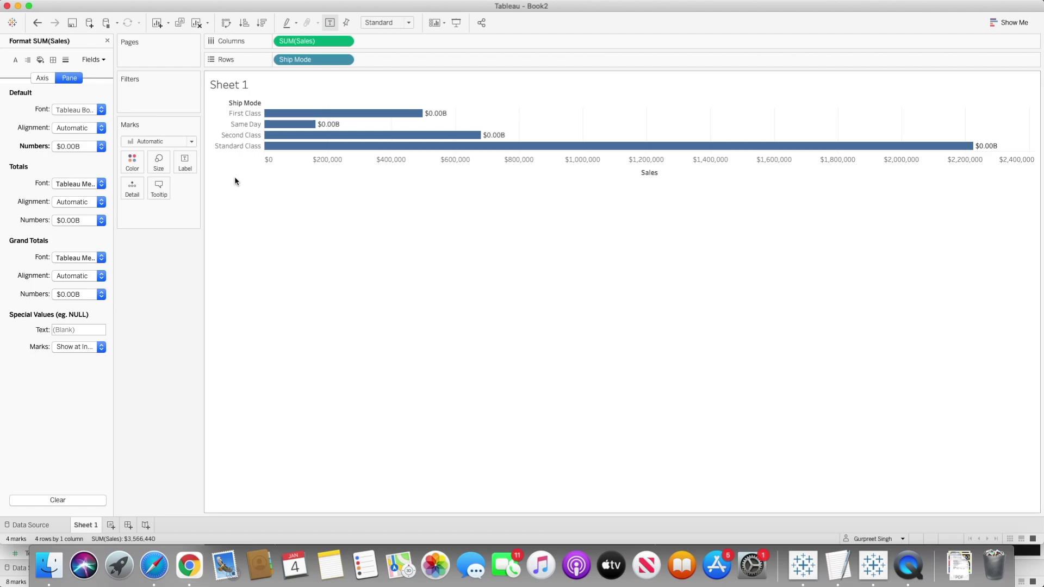
# - Set the label display units to Millions (M), giving labels like $2.22M and $0.16M
pyautogui.click(102, 147)
pyautogui.click(197, 241)
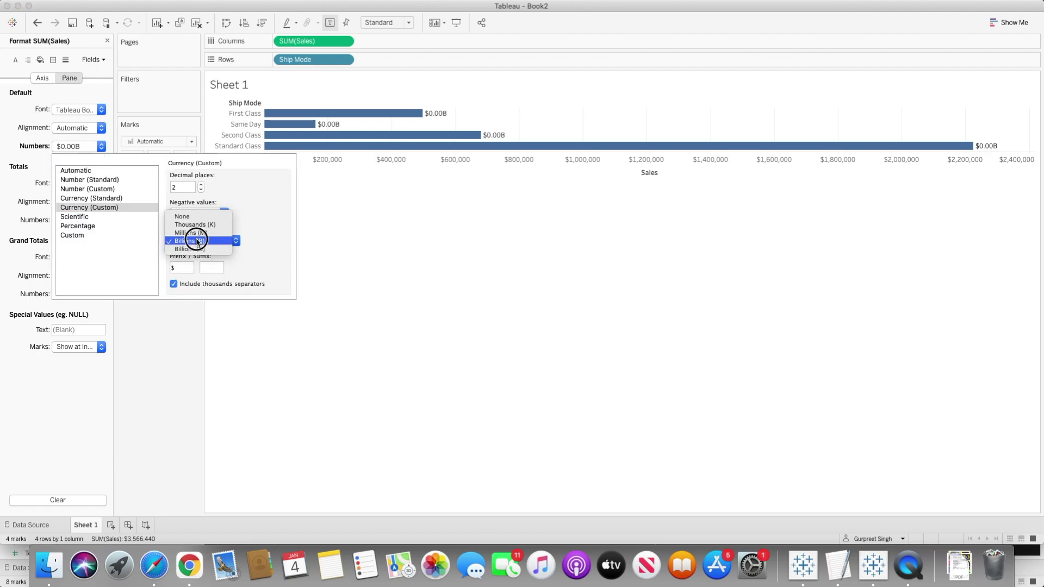
pyautogui.click(191, 233)
pyautogui.click(164, 346)
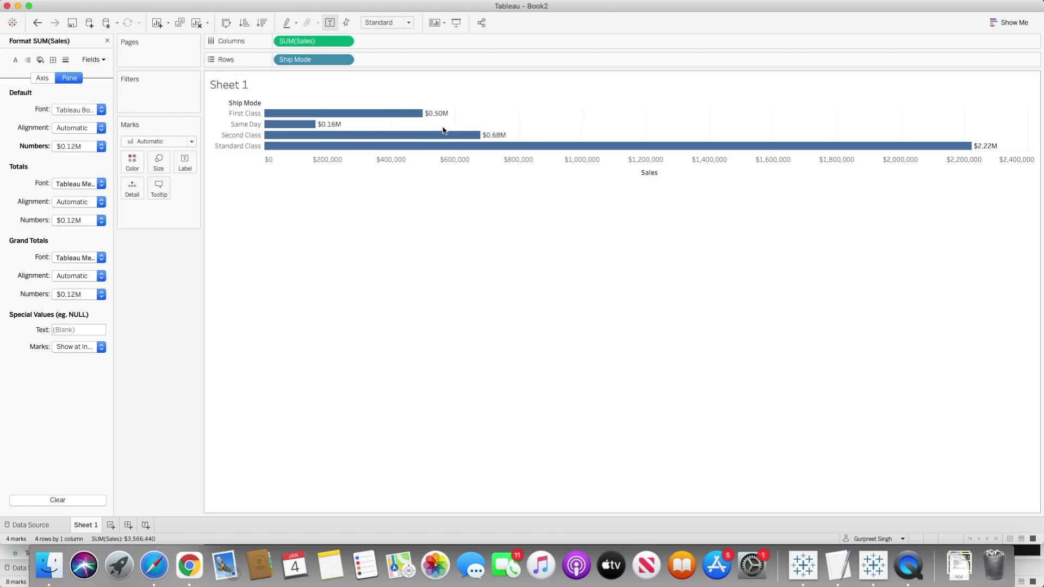
pyautogui.moveTo(338, 126)
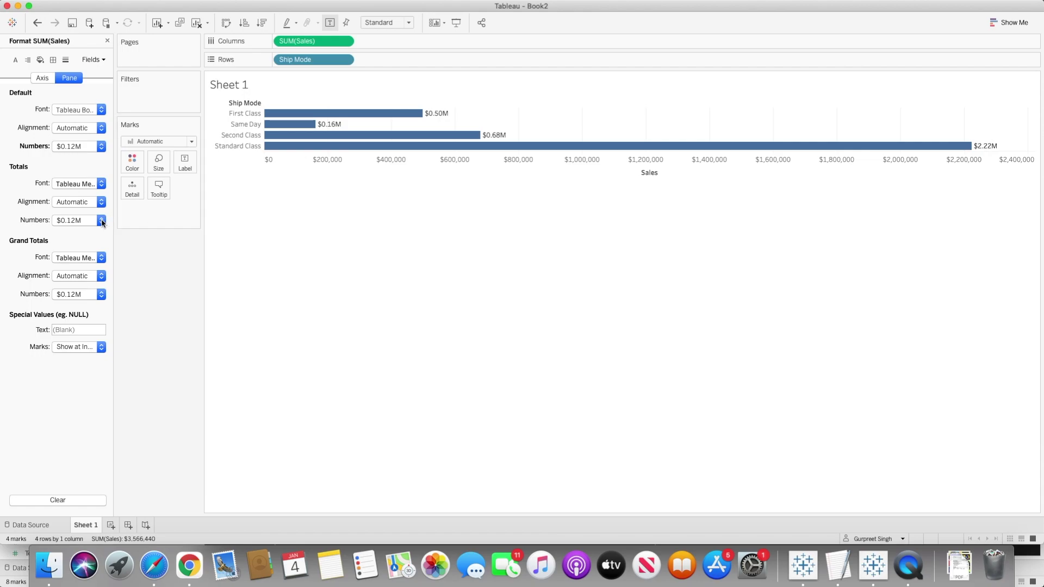
pyautogui.click(101, 146)
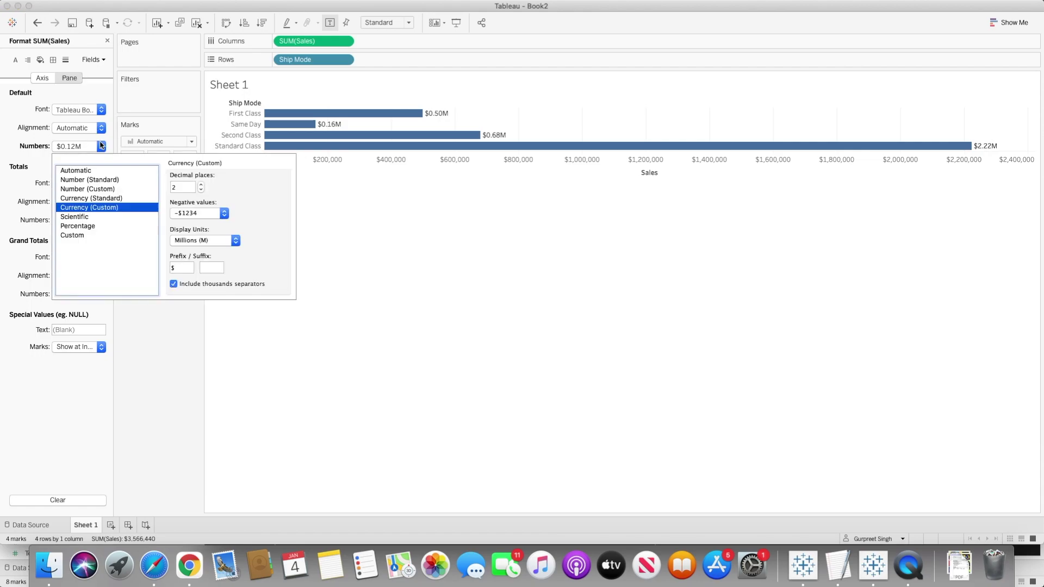
pyautogui.click(198, 243)
pyautogui.click(196, 248)
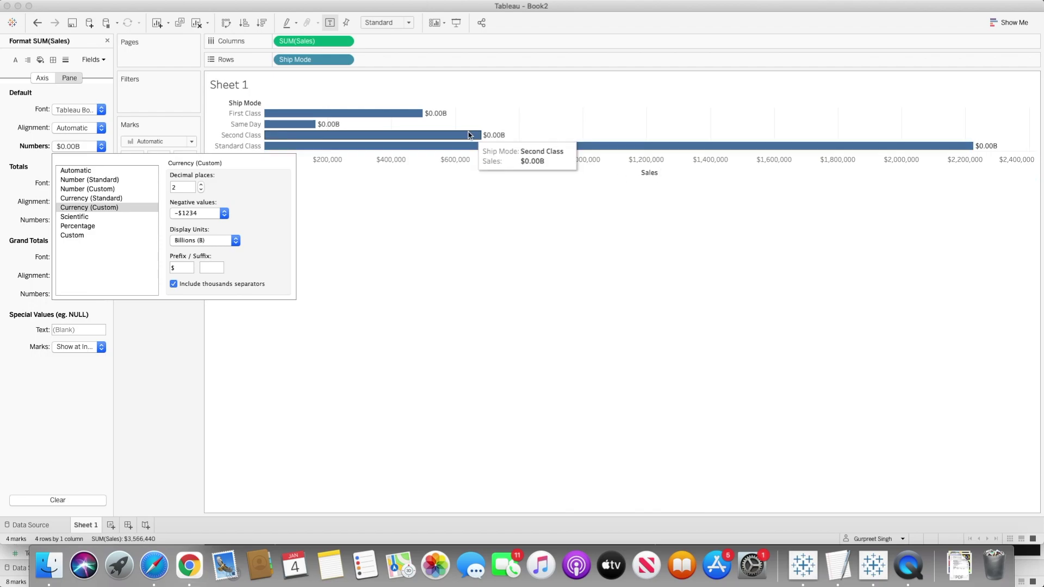
pyautogui.click(222, 241)
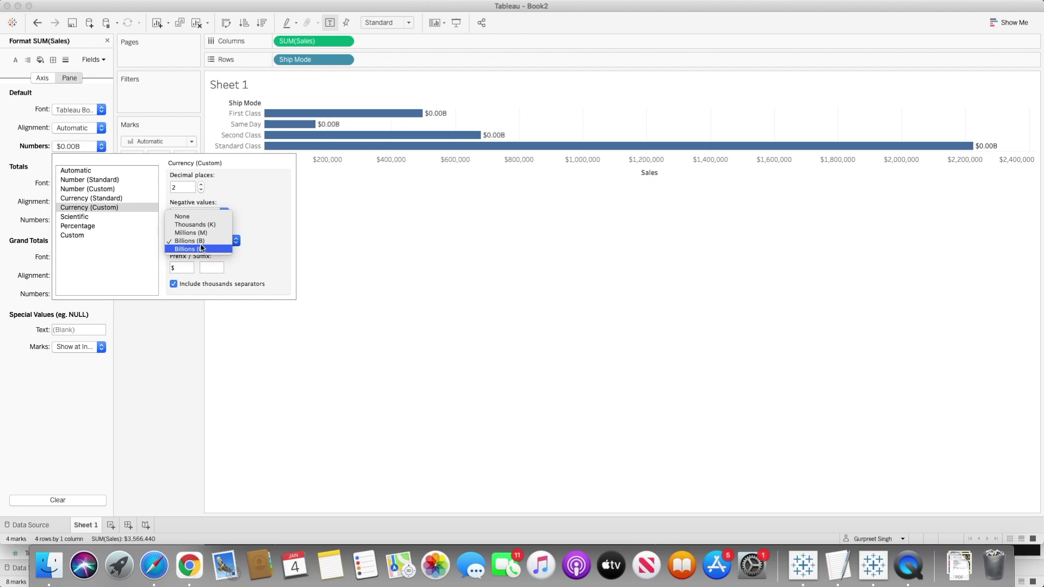
pyautogui.click(191, 233)
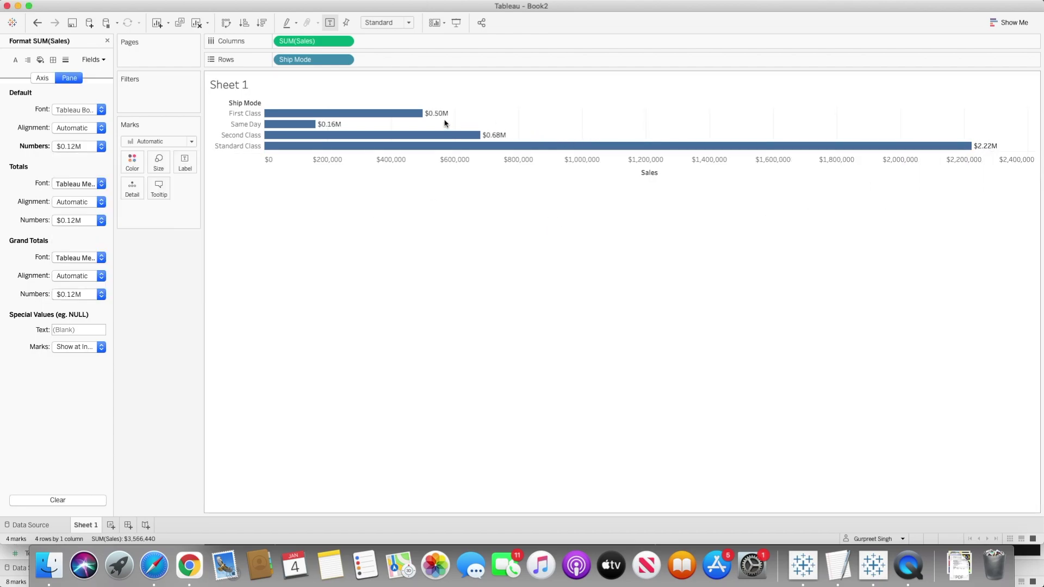
pyautogui.moveTo(442, 120)
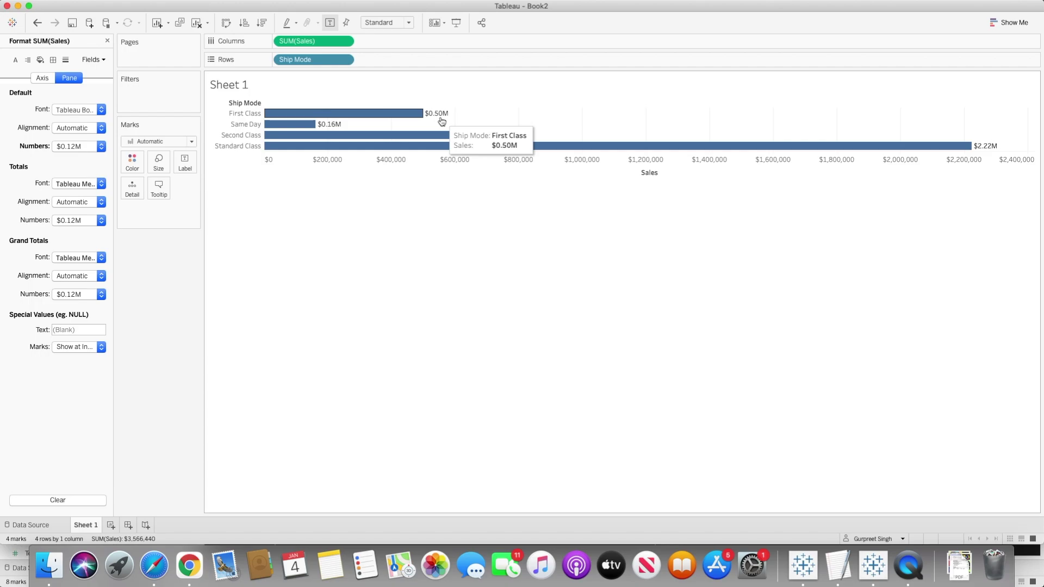
pyautogui.moveTo(340, 129)
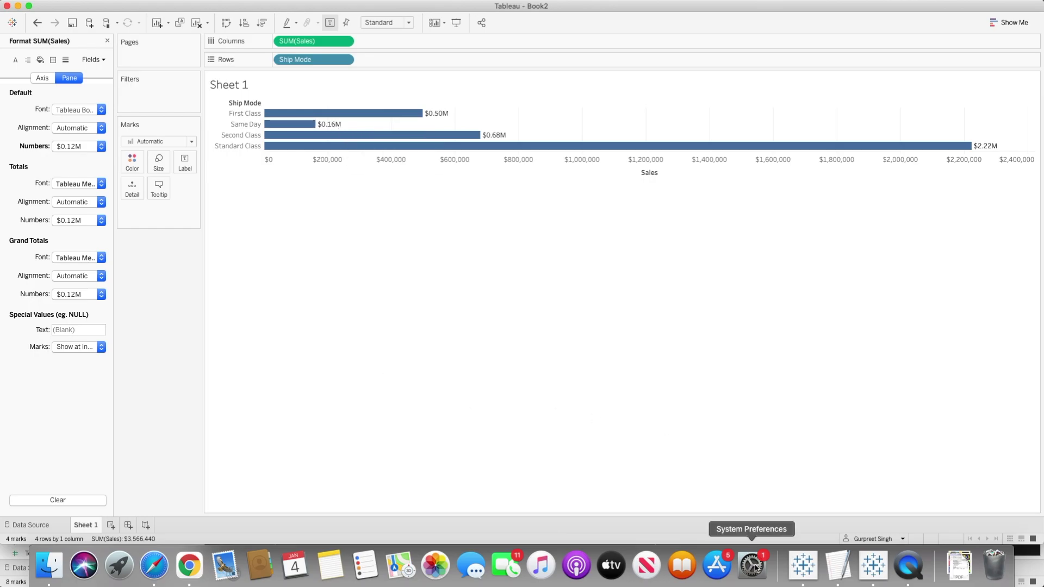
# - Back in Book2, Ctrl-drag a second SUM(Sales) onto Columns for a side-by-side chart
pyautogui.click(804, 565)
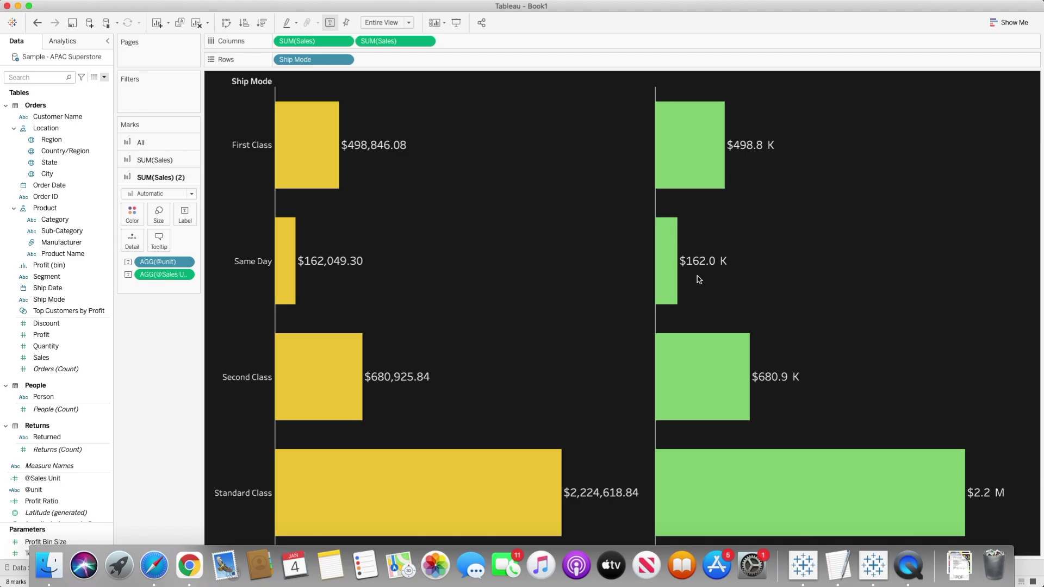
pyautogui.click(873, 566)
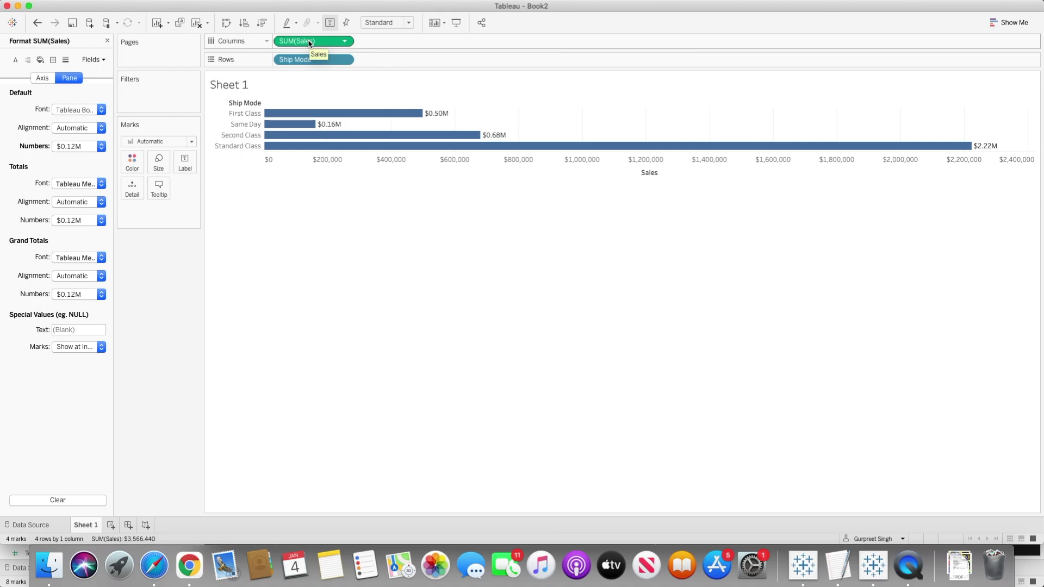
pyautogui.moveTo(309, 43); pyautogui.dragTo(396, 45)
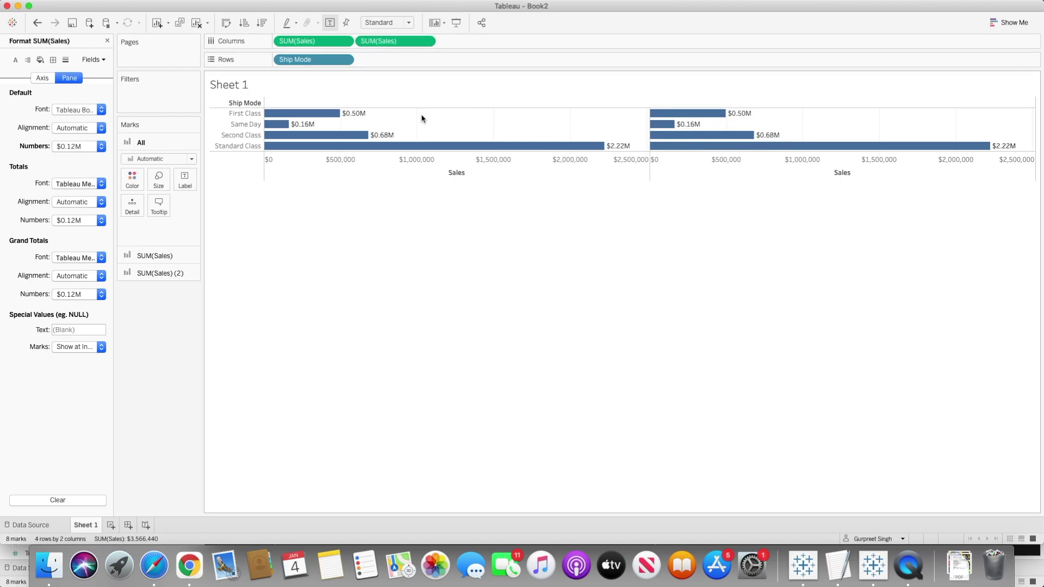
pyautogui.moveTo(654, 130)
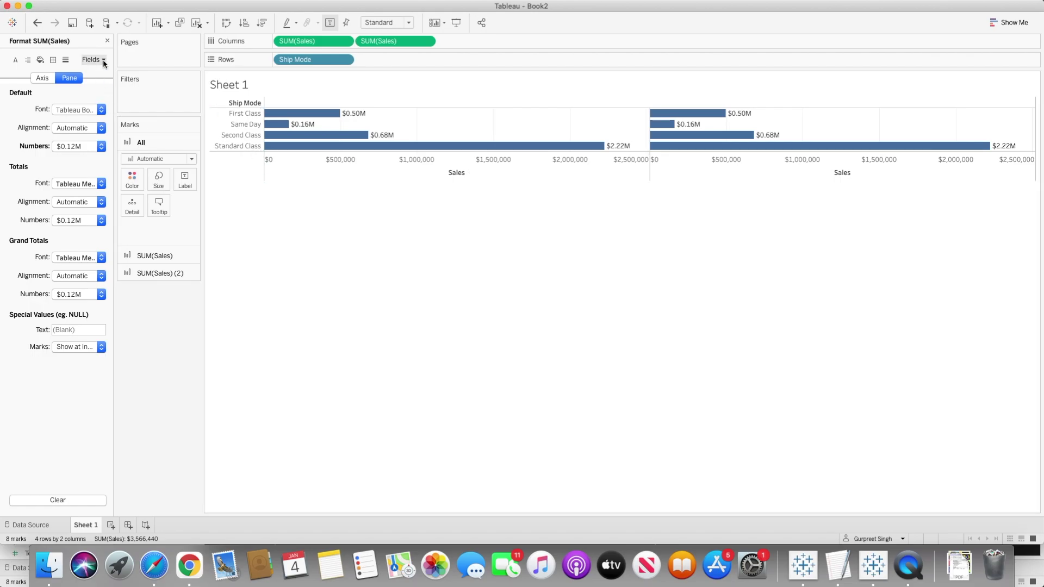
pyautogui.click(107, 40)
pyautogui.click(104, 78)
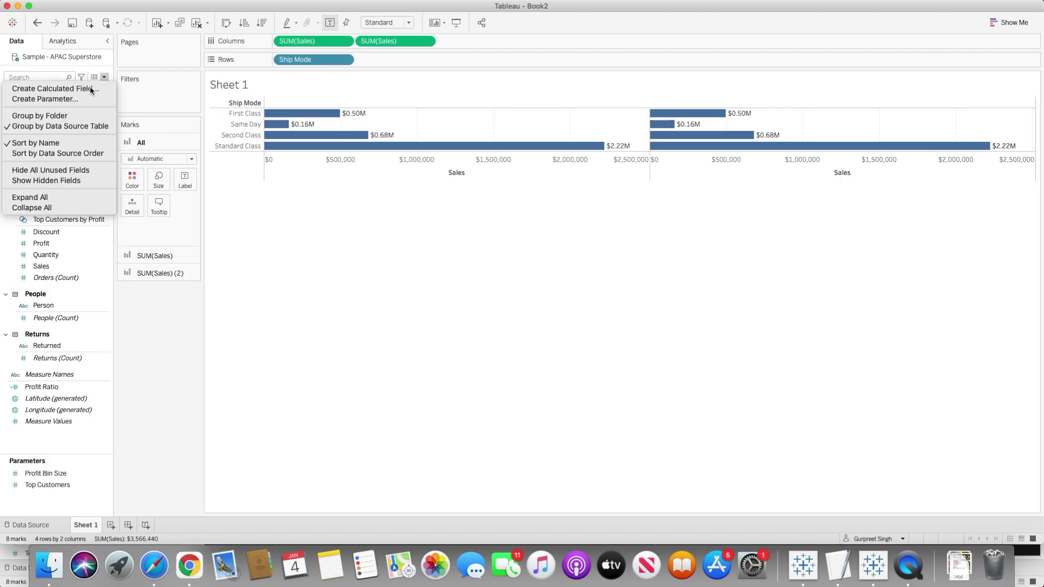
pyautogui.click(87, 86)
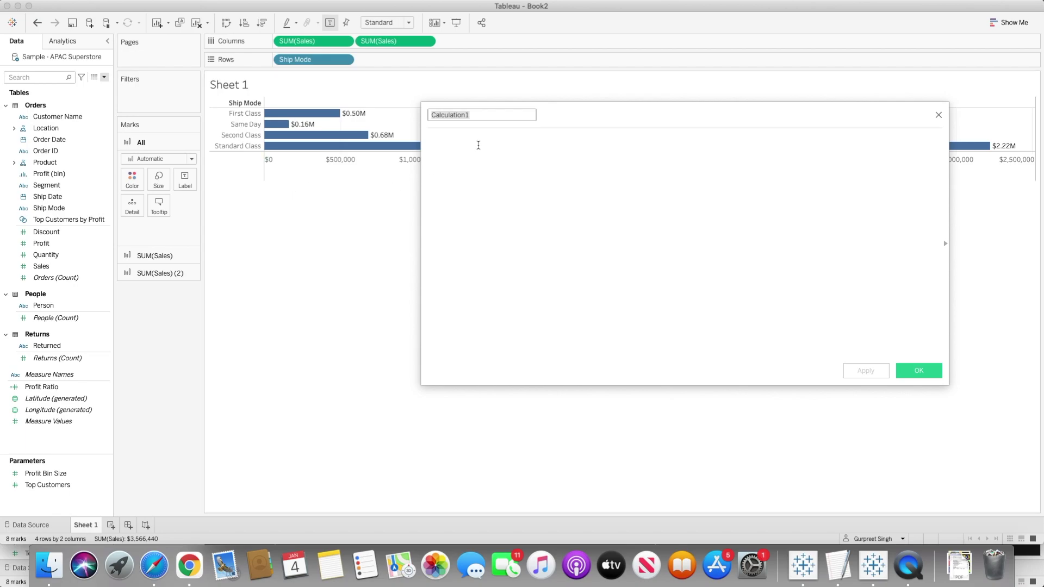
pyautogui.write('@Sales')
# - Write the first formula line: IF SUM([Sales]) >= 1000000 THEN SUM([Sales])/1000000
pyautogui.click(479, 146)
pyautogui.write('if SUM(sa')
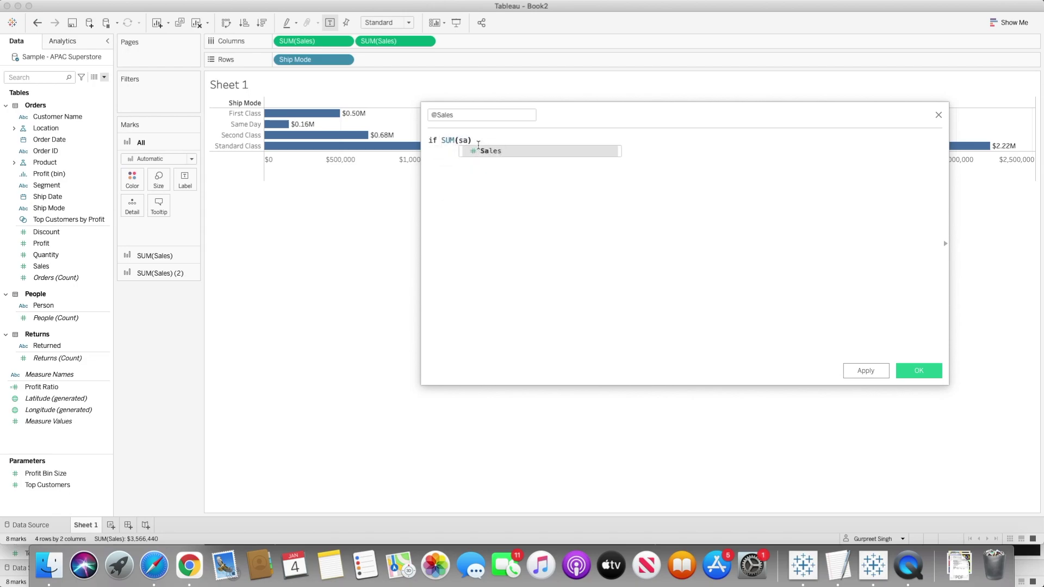
pyautogui.press('Return')
pyautogui.write('>')
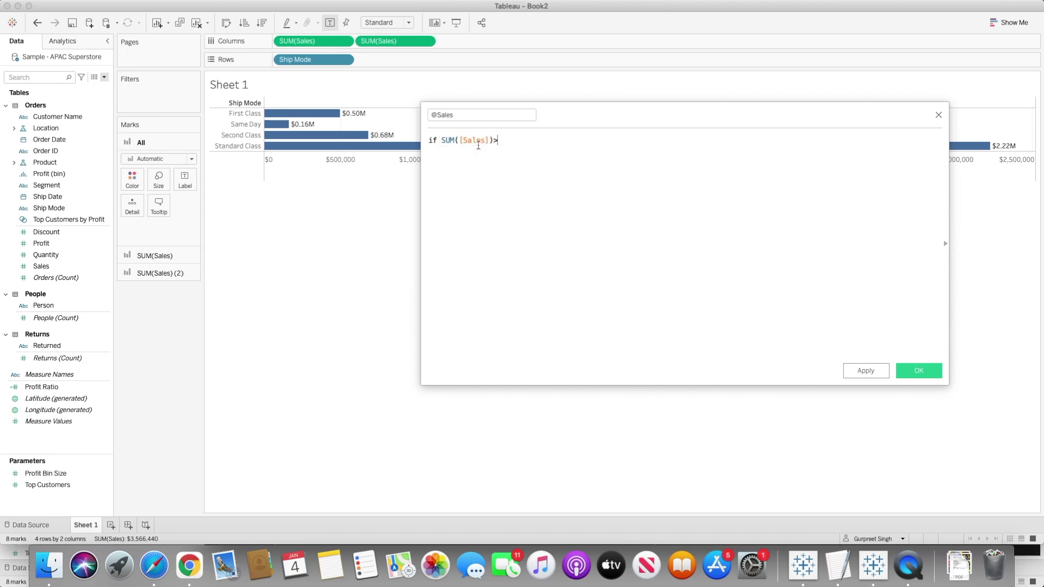
pyautogui.write('= 1000000')
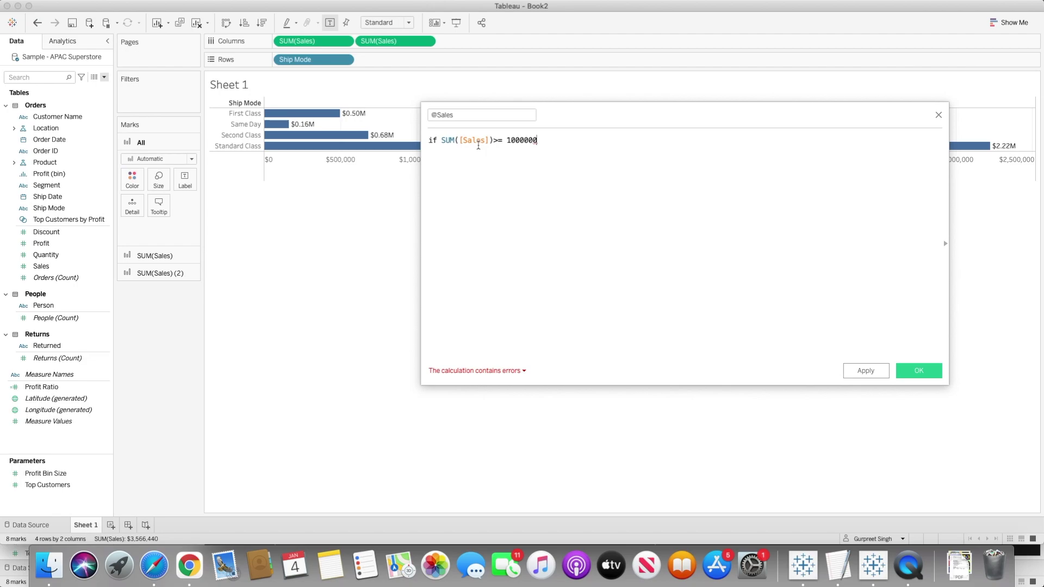
pyautogui.write(' then su')
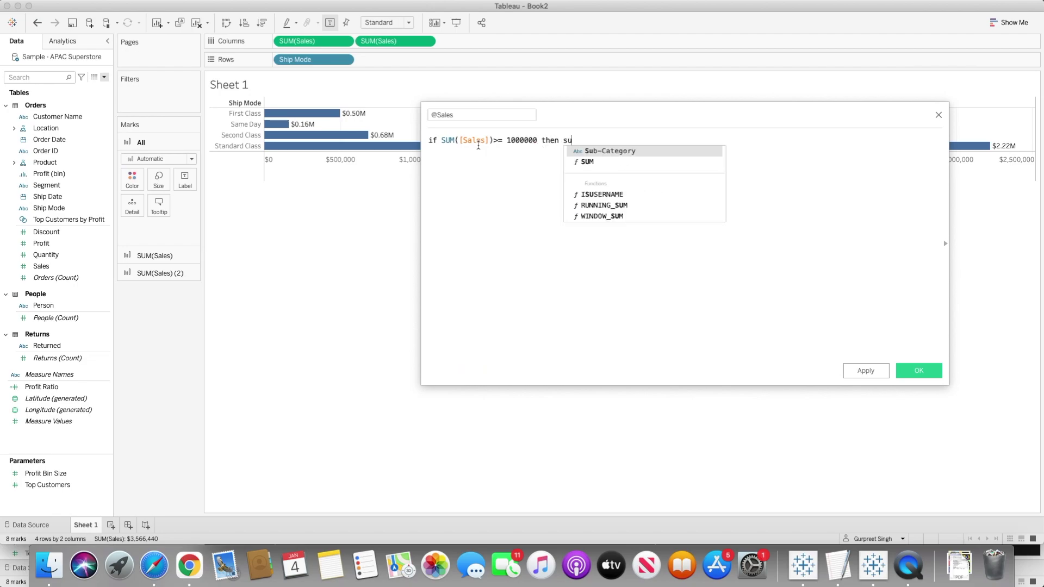
pyautogui.write('m')
pyautogui.press('Return')
pyautogui.write('[Sa')
pyautogui.press('Return')
pyautogui.write(')')
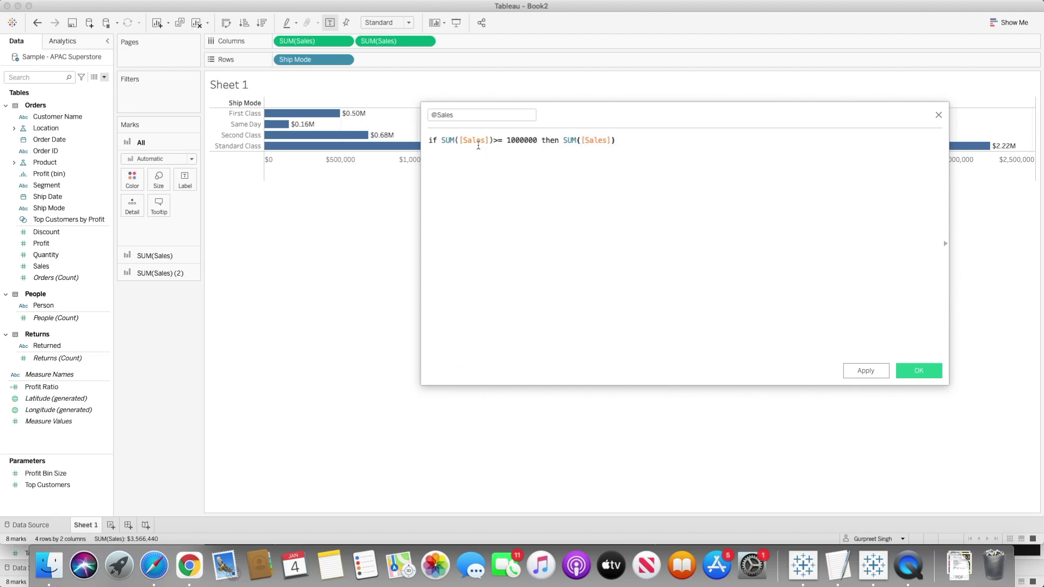
pyautogui.write('/1000000')
pyautogui.press('Return')
# - Add the second line: ELSEIF SUM([Sales]) >= 1000 THEN SUM([Sales])/1000
pyautogui.write('else')
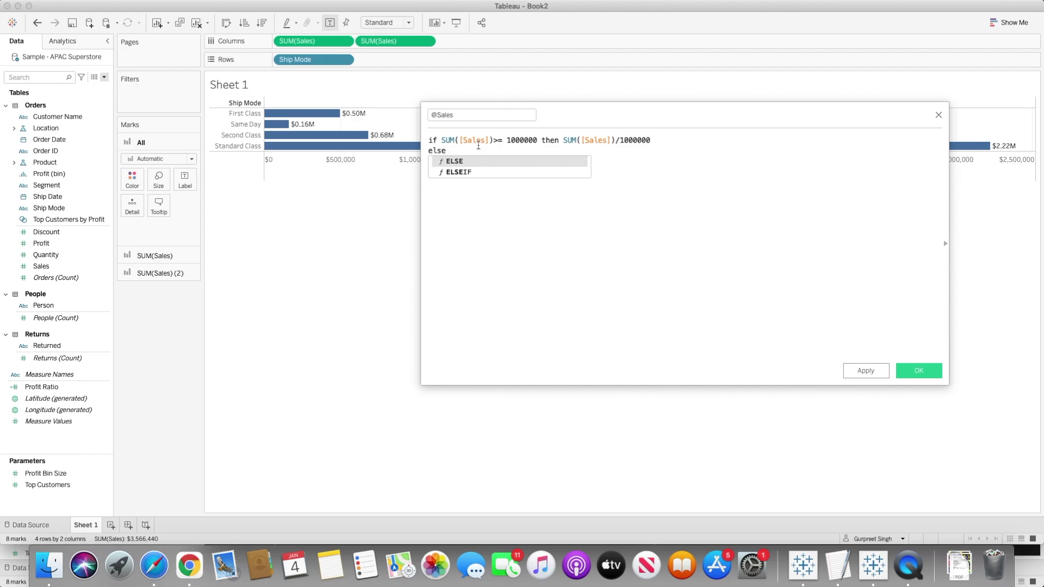
pyautogui.press('Return')
pyautogui.write('if')
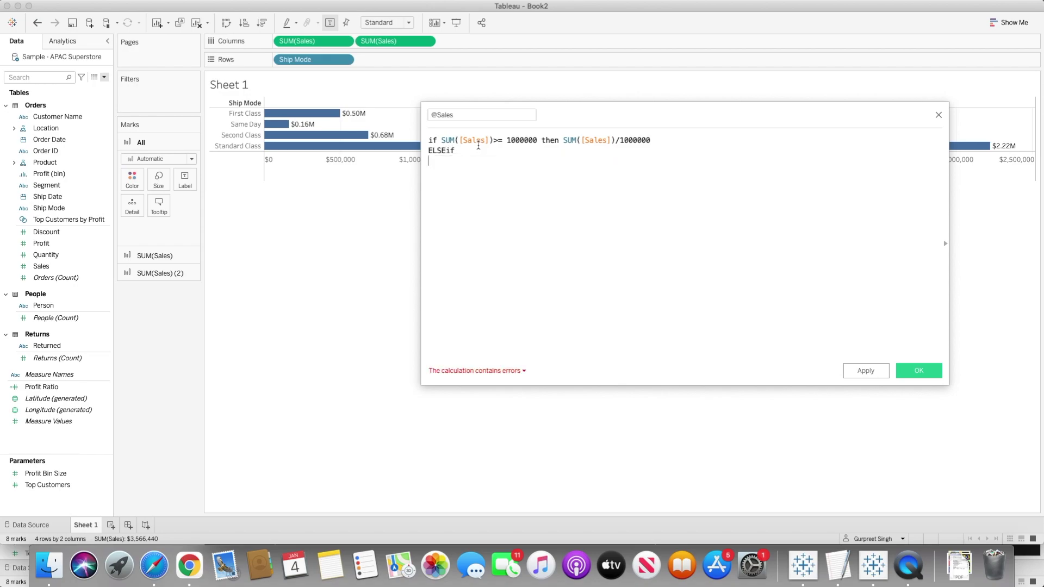
pyautogui.write(' sum')
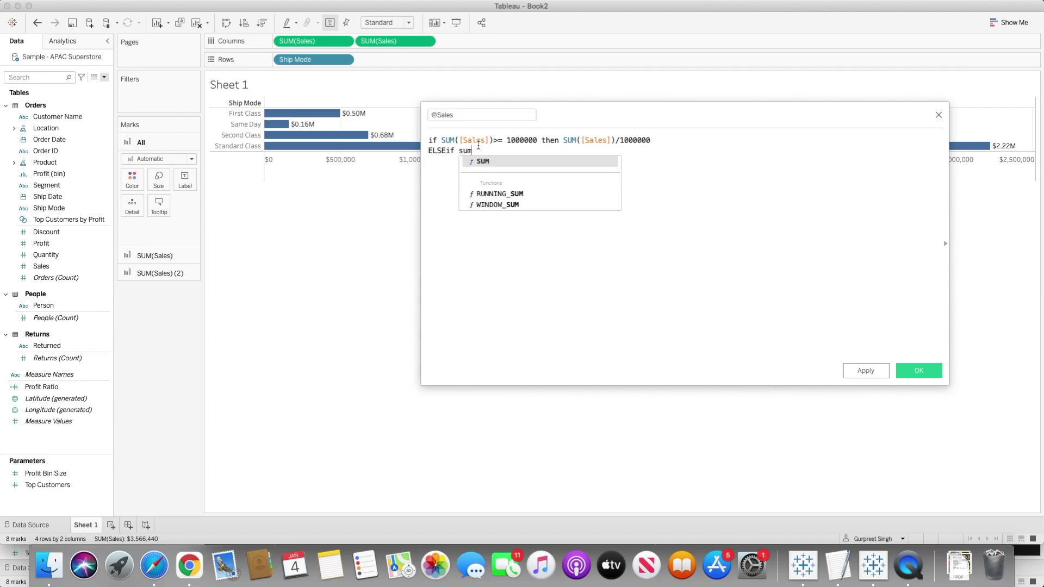
pyautogui.press('Return')
pyautogui.write('sal')
pyautogui.press('Return')
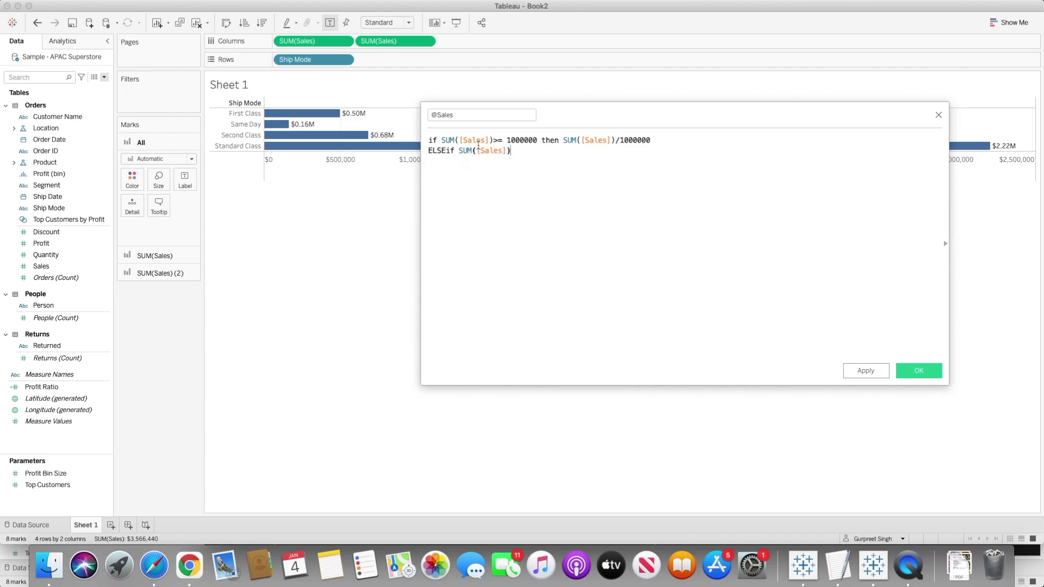
pyautogui.write('>=1000 then sun')
pyautogui.press('Return')
pyautogui.write('sales')
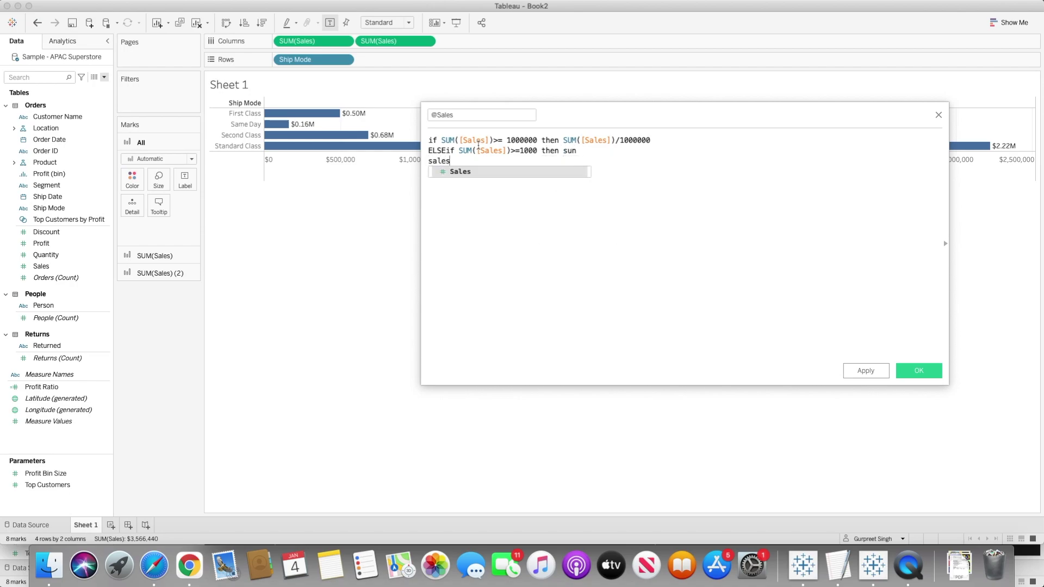
pyautogui.press('BackSpace')
pyautogui.press('BackSpace')
pyautogui.press('BackSpace')
pyautogui.press('BackSpace')
pyautogui.press('BackSpace')
pyautogui.press('BackSpace')
pyautogui.press('BackSpace')
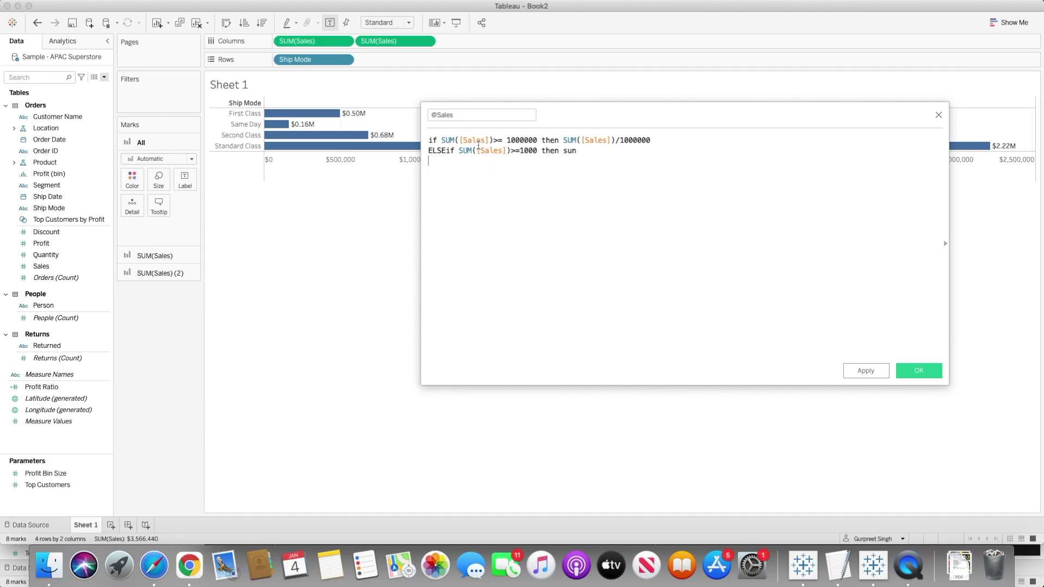
pyautogui.write('m')
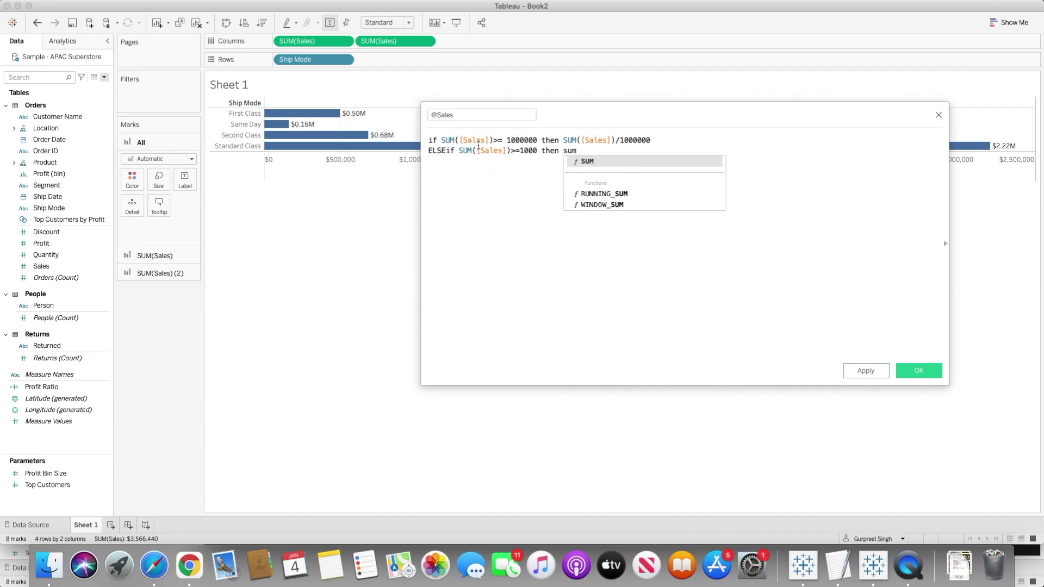
pyautogui.press('Return')
pyautogui.write('sale)')
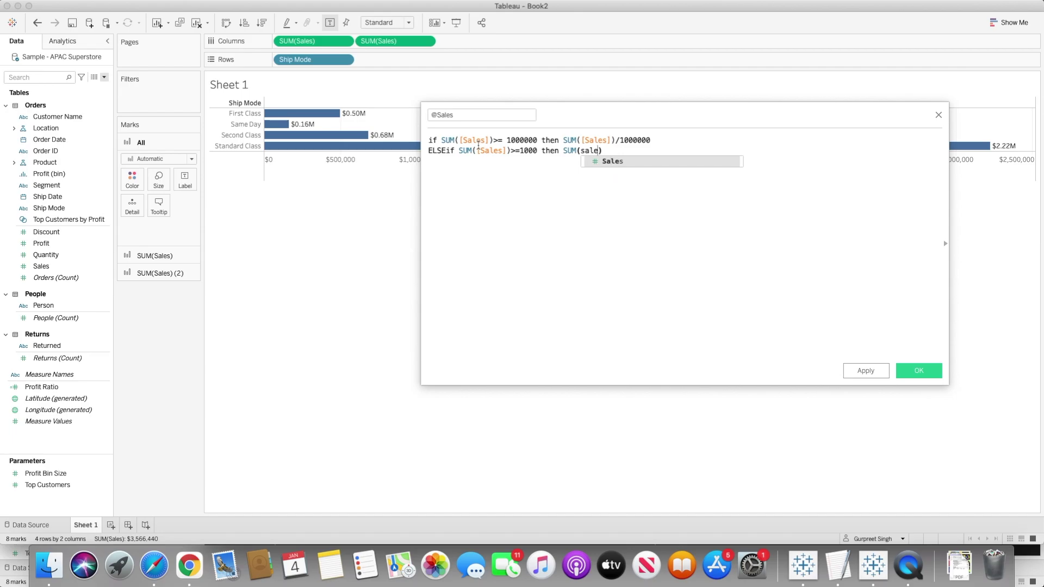
pyautogui.press('Return')
pyautogui.write('/1')
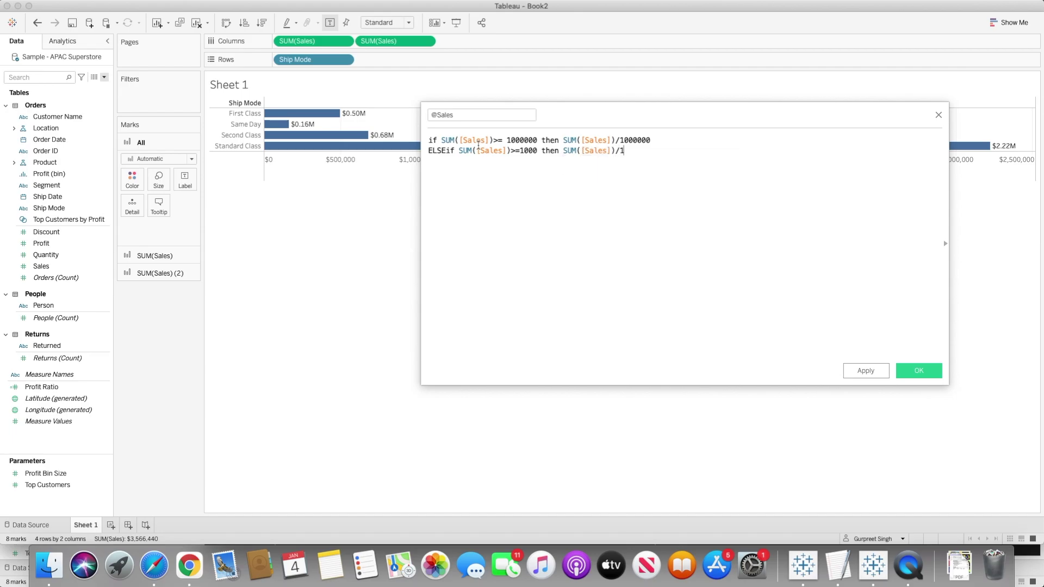
pyautogui.write('000')
pyautogui.press('Return')
pyautogui.write('else sum')
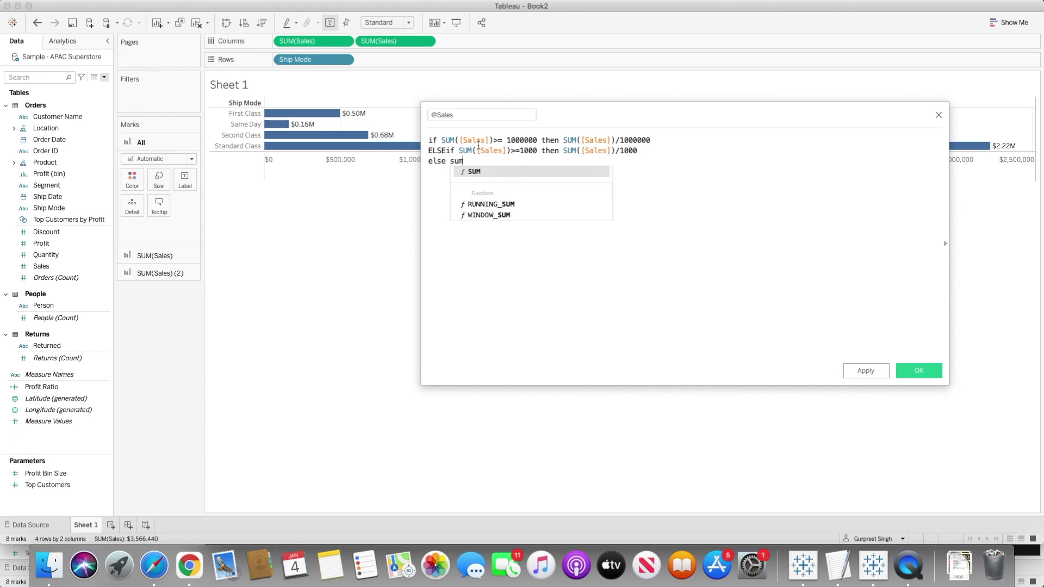
pyautogui.press('Return')
pyautogui.write('sal)')
pyautogui.press('Return')
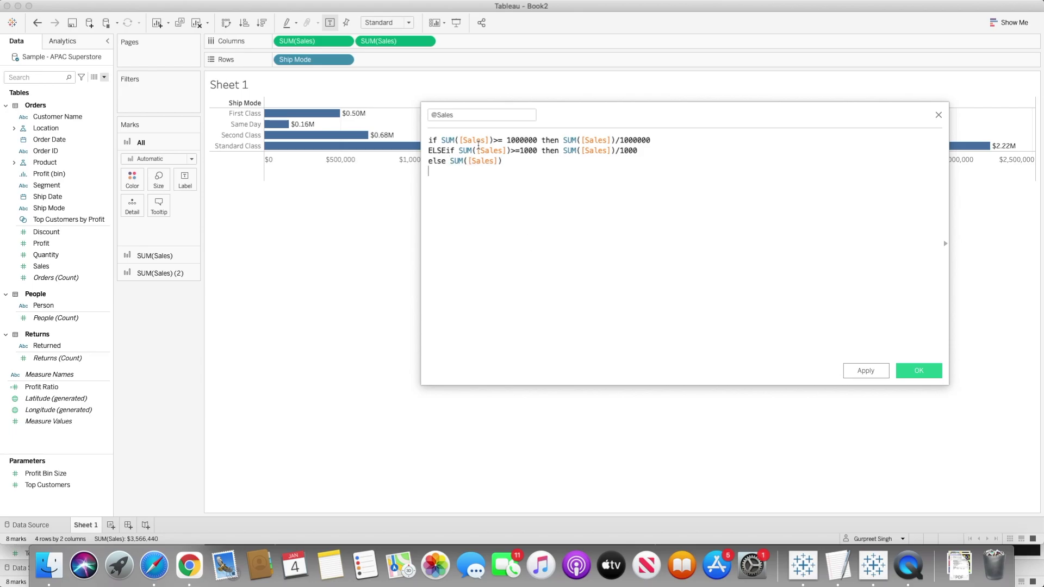
pyautogui.write('end')
pyautogui.press('Return')
pyautogui.press('super+a')
pyautogui.press('super+c')
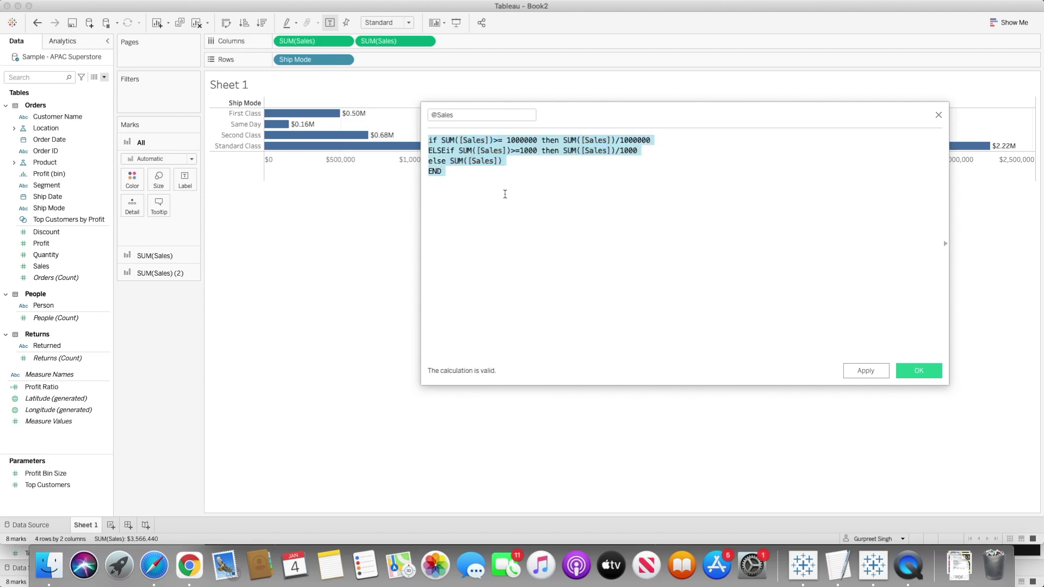
pyautogui.click(918, 372)
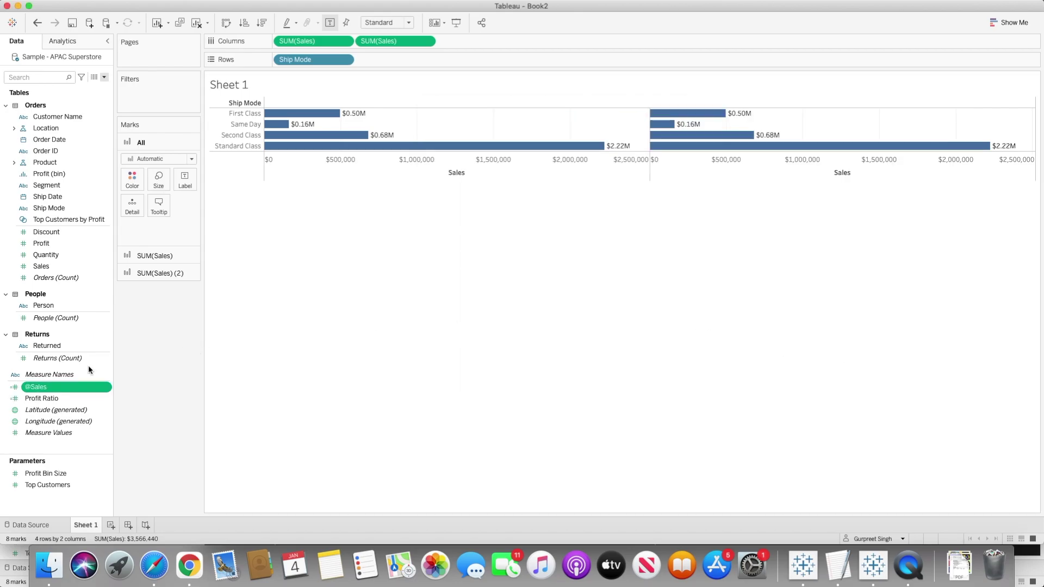
pyautogui.click(154, 274)
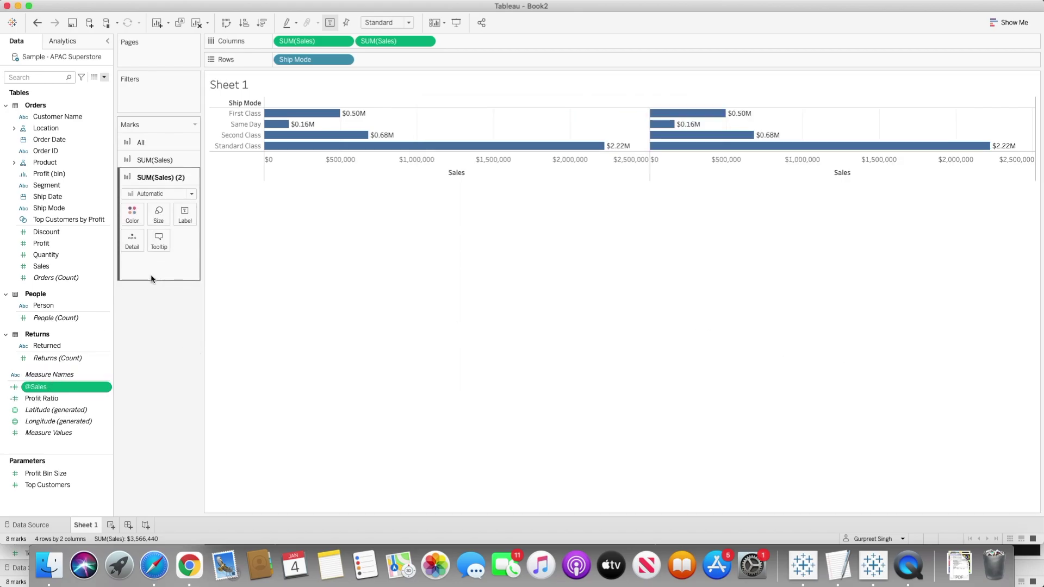
pyautogui.moveTo(51, 387); pyautogui.dragTo(189, 222)
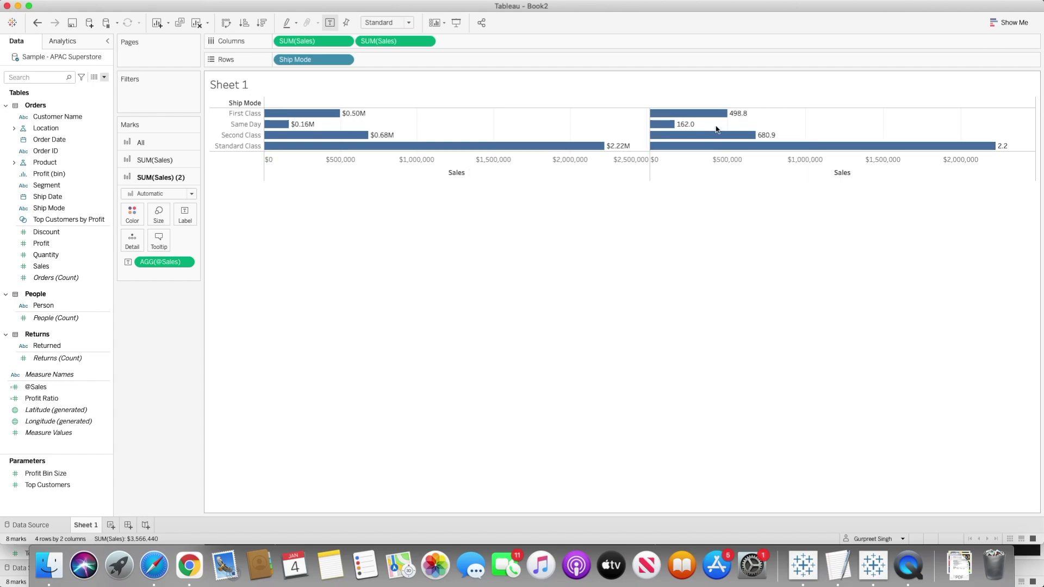
pyautogui.moveTo(738, 117)
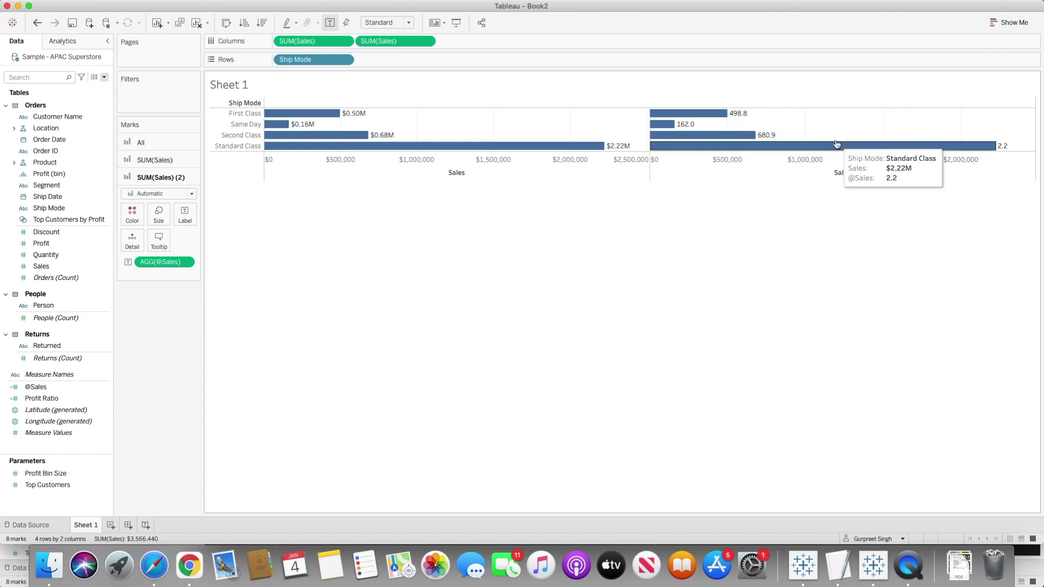
pyautogui.moveTo(1005, 148)
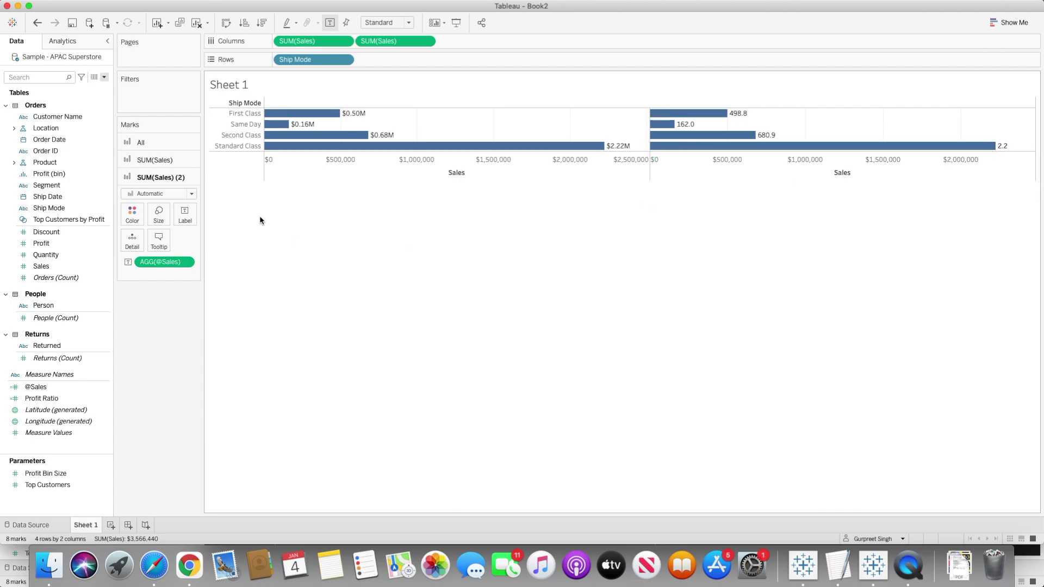
pyautogui.click(104, 77)
pyautogui.click(97, 85)
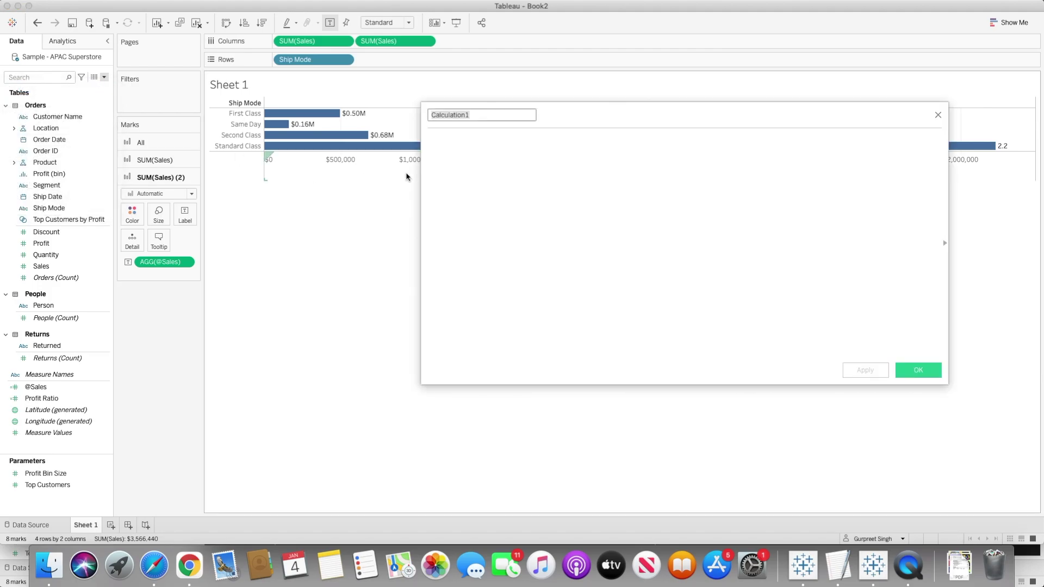
pyautogui.write('@u')
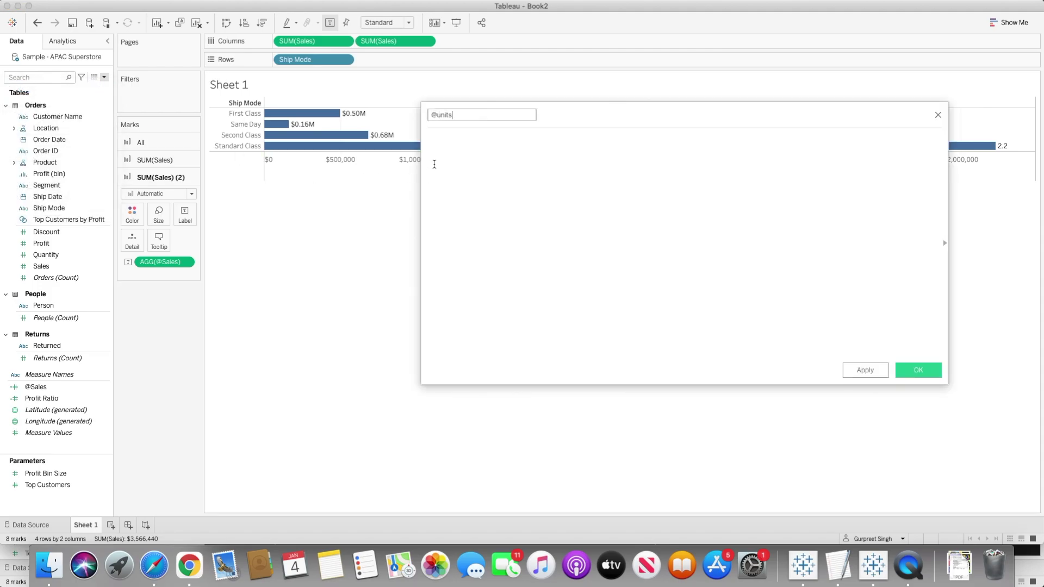
pyautogui.write('nits')
pyautogui.click(435, 164)
pyautogui.press('super+v')
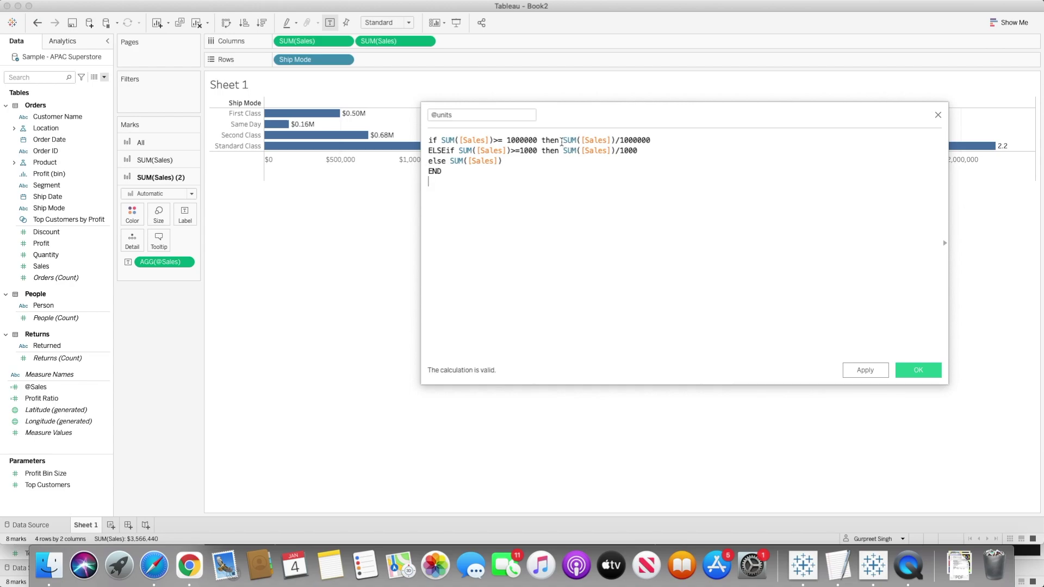
pyautogui.moveTo(563, 140); pyautogui.dragTo(659, 136)
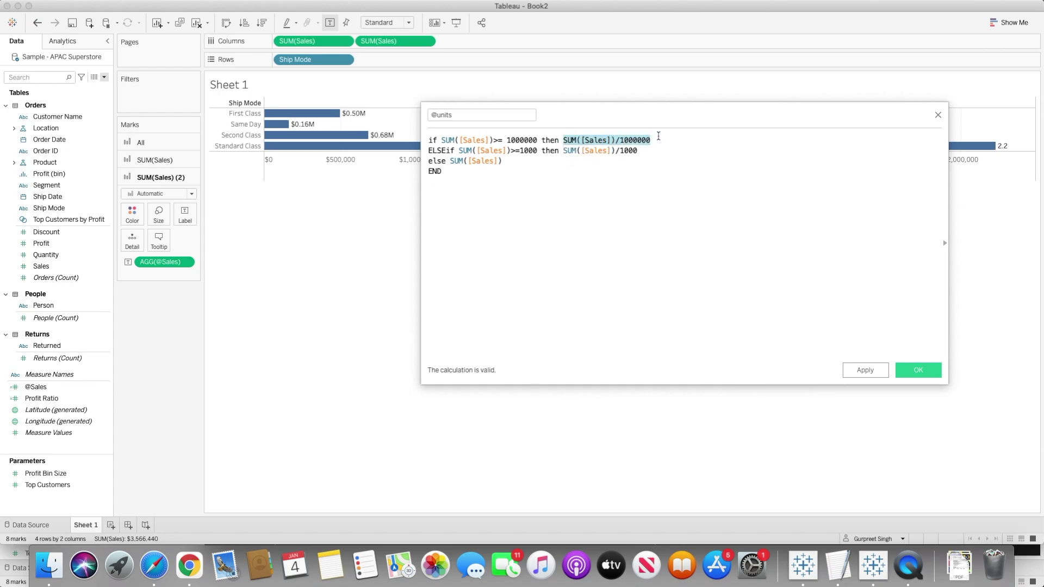
pyautogui.write("'")
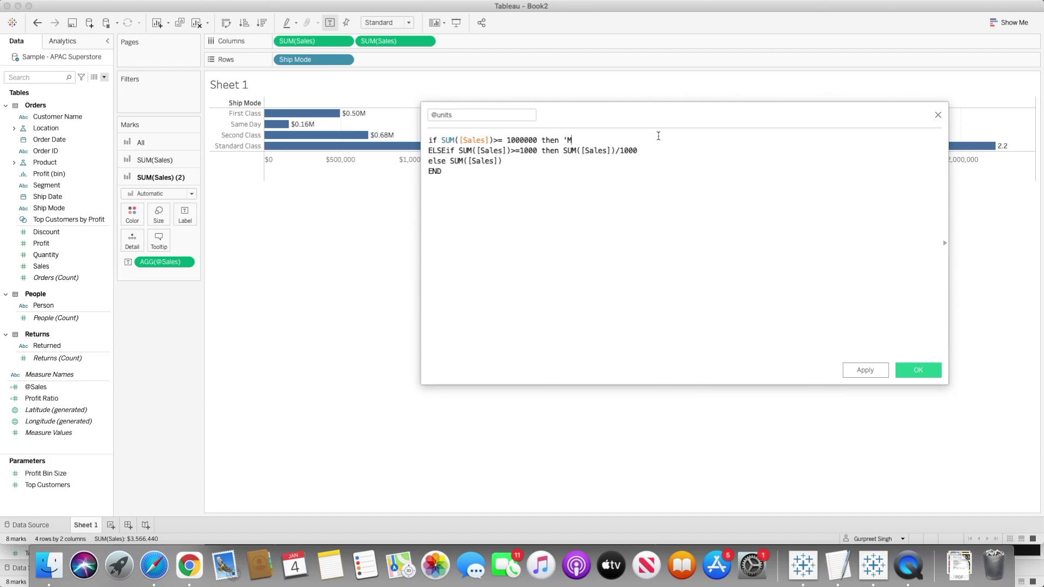
pyautogui.write("M'")
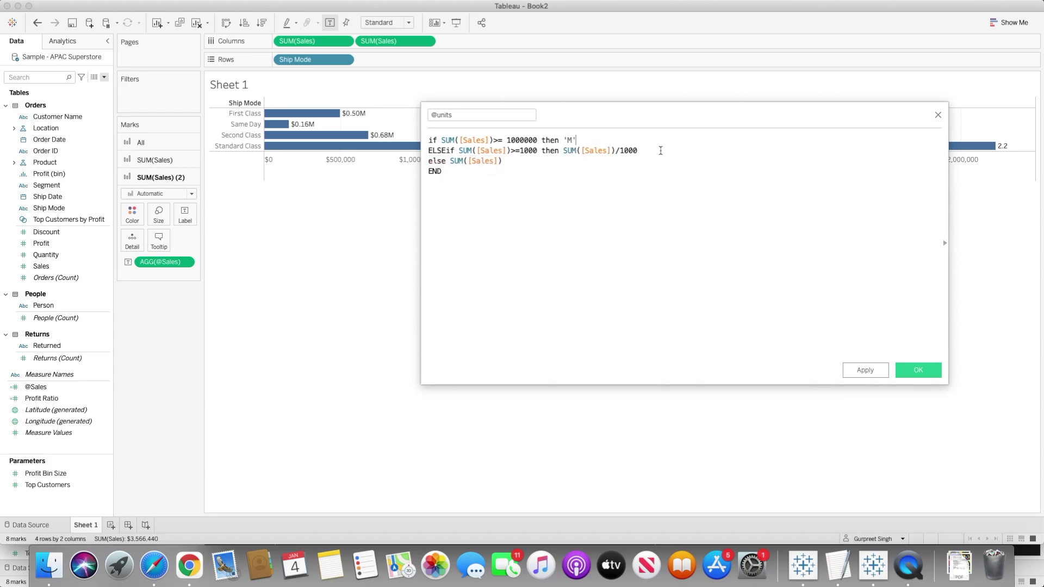
pyautogui.moveTo(641, 151); pyautogui.dragTo(564, 151)
pyautogui.write("'K'")
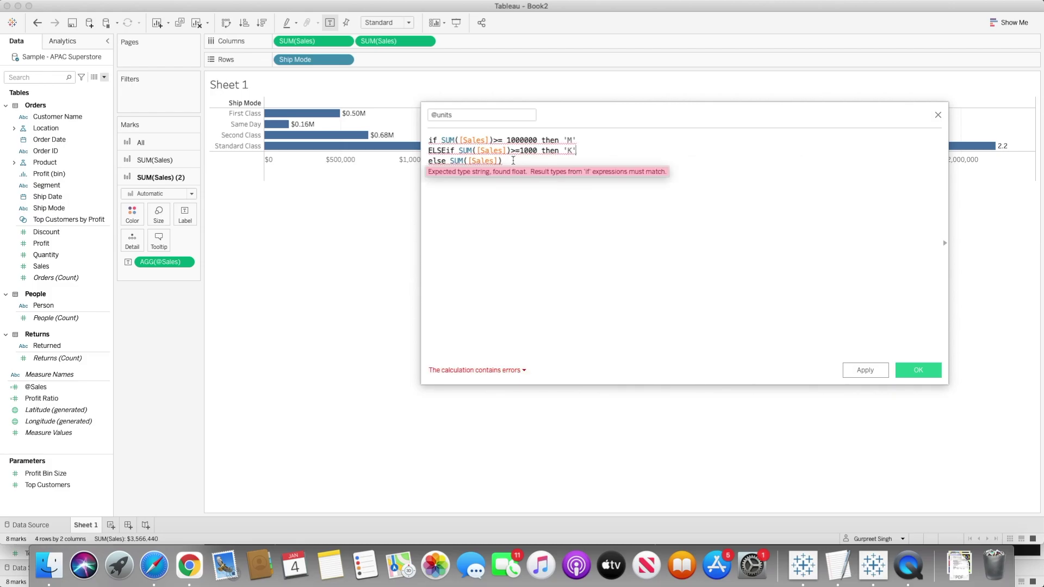
pyautogui.moveTo(503, 161); pyautogui.dragTo(450, 162)
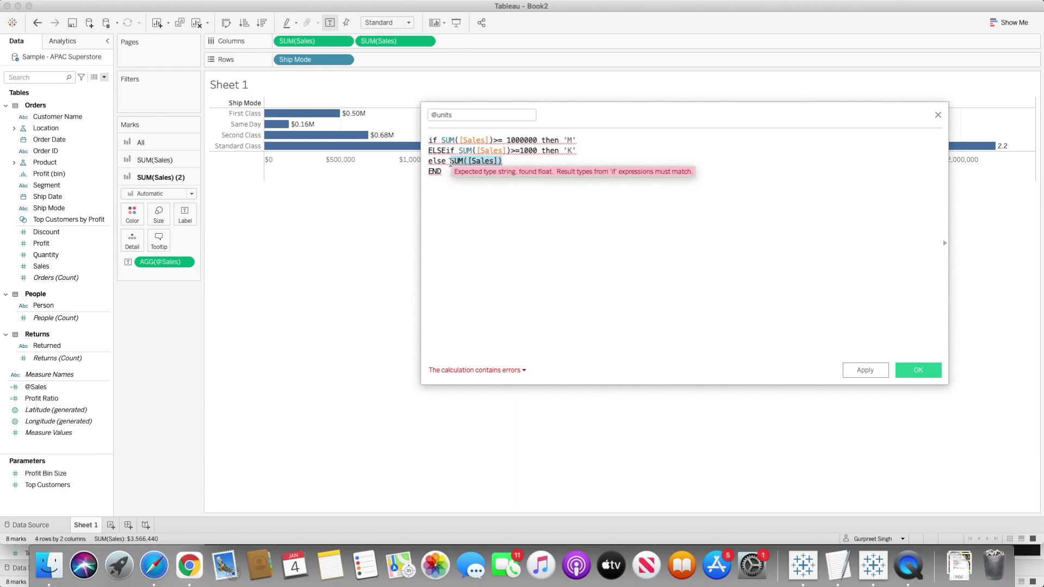
pyautogui.write("'")
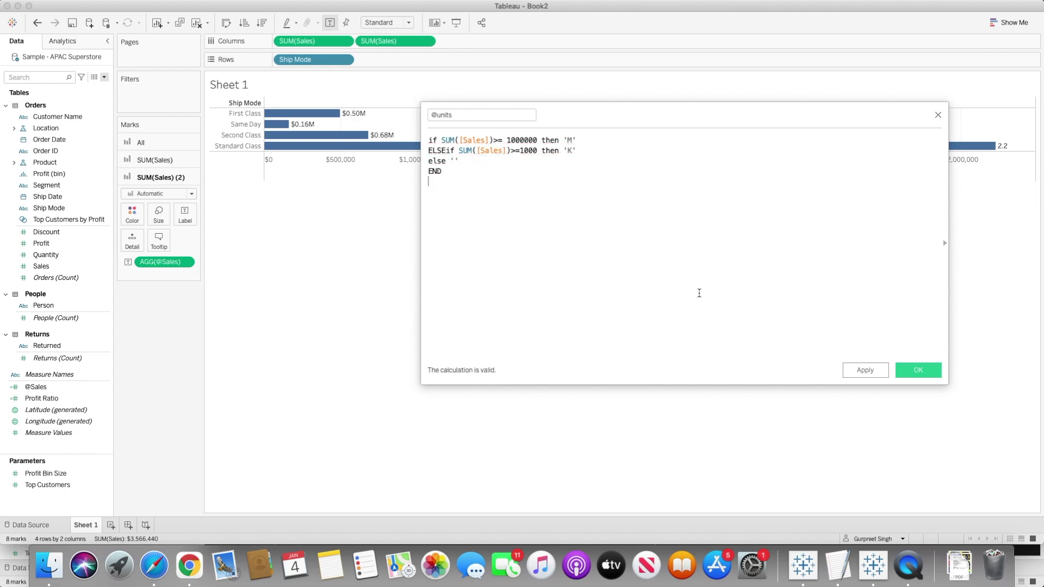
pyautogui.click(901, 372)
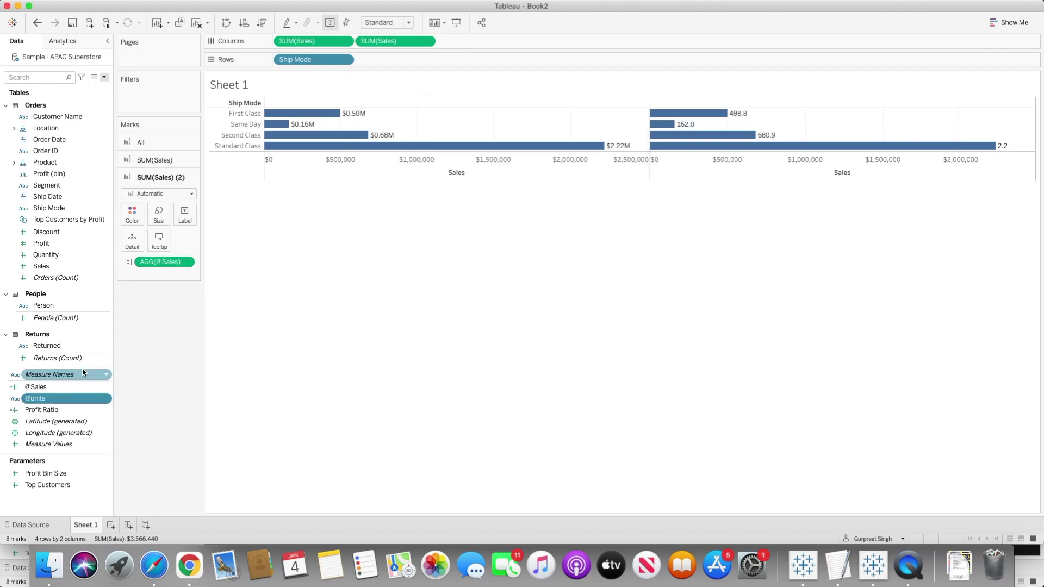
pyautogui.moveTo(54, 404); pyautogui.dragTo(191, 217)
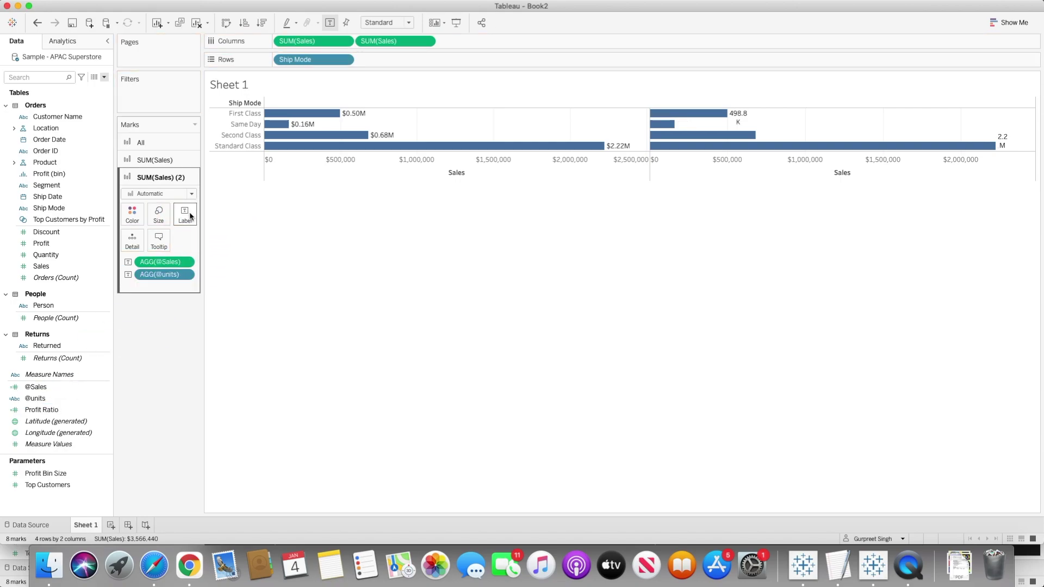
pyautogui.click(190, 216)
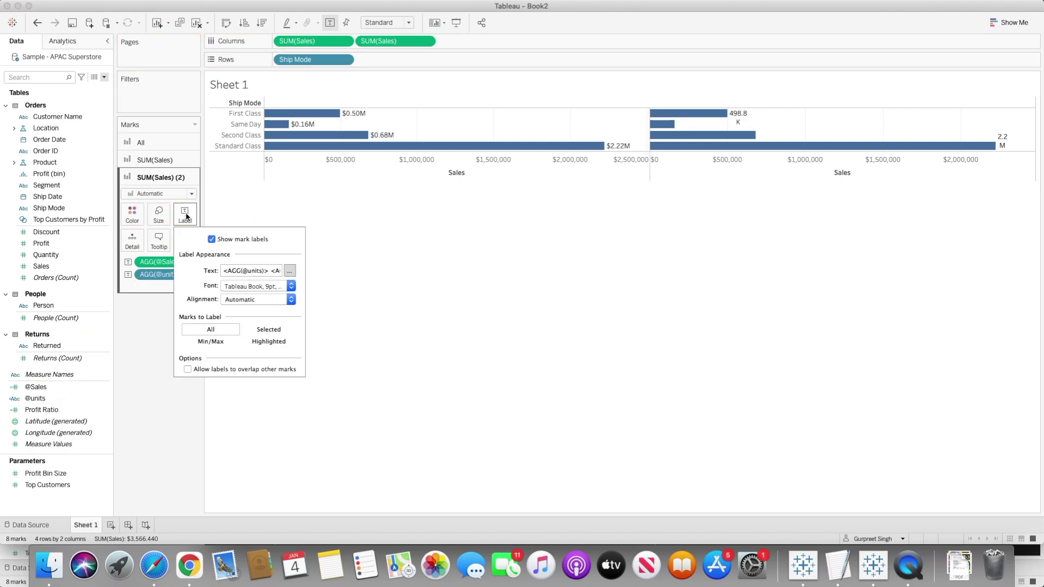
pyautogui.click(288, 271)
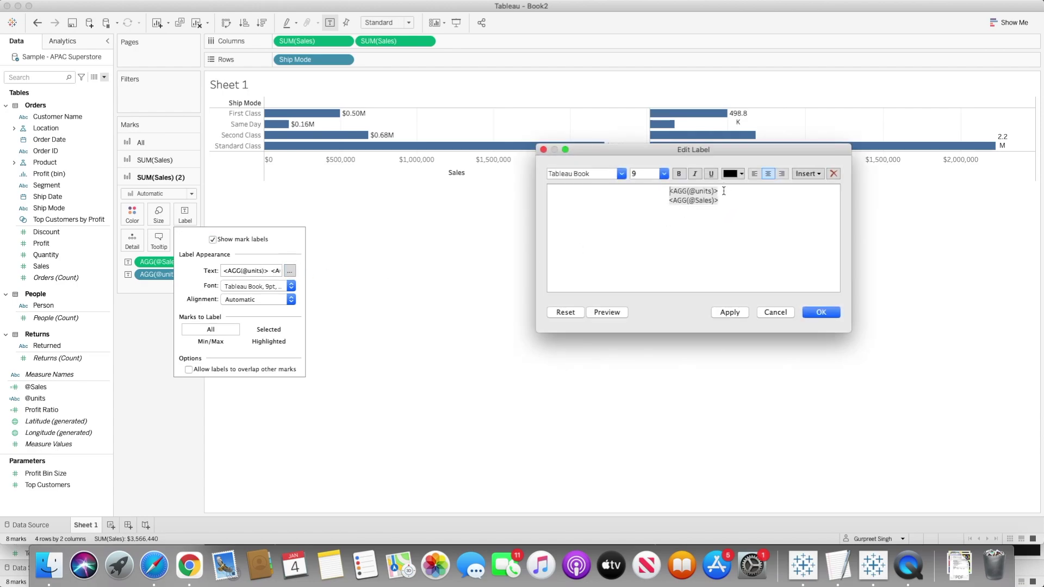
pyautogui.moveTo(727, 193); pyautogui.dragTo(614, 190)
pyautogui.press('super+c')
pyautogui.press('BackSpace')
pyautogui.press('BackSpace')
pyautogui.click(731, 193)
pyautogui.press('super+v')
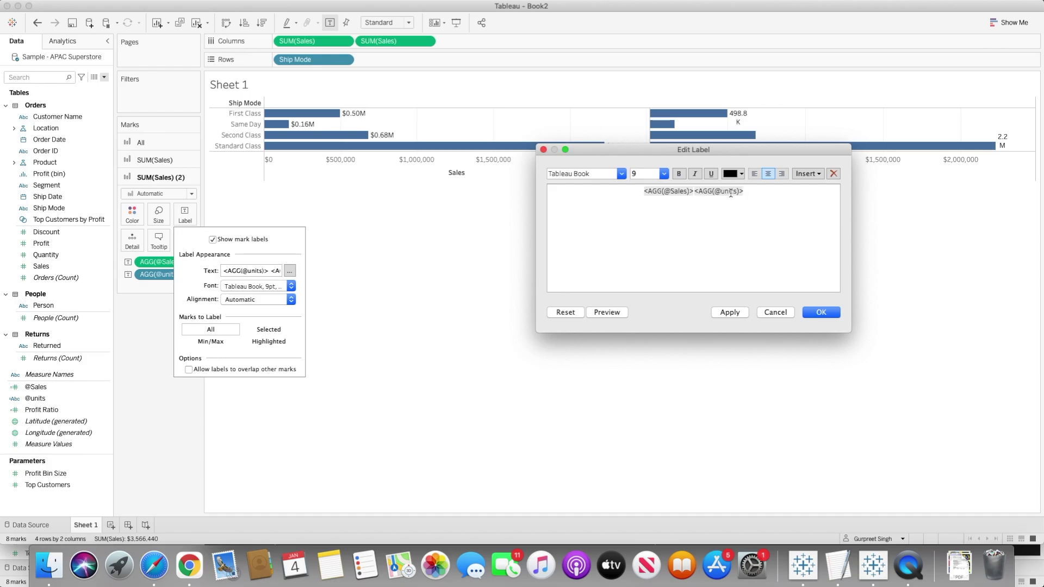
pyautogui.click(819, 312)
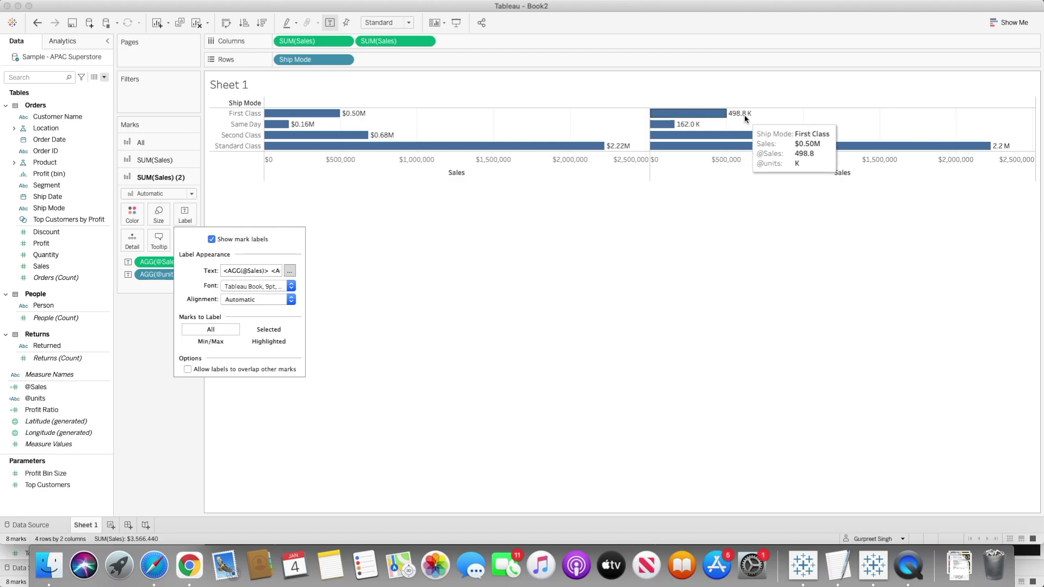
pyautogui.moveTo(1004, 152)
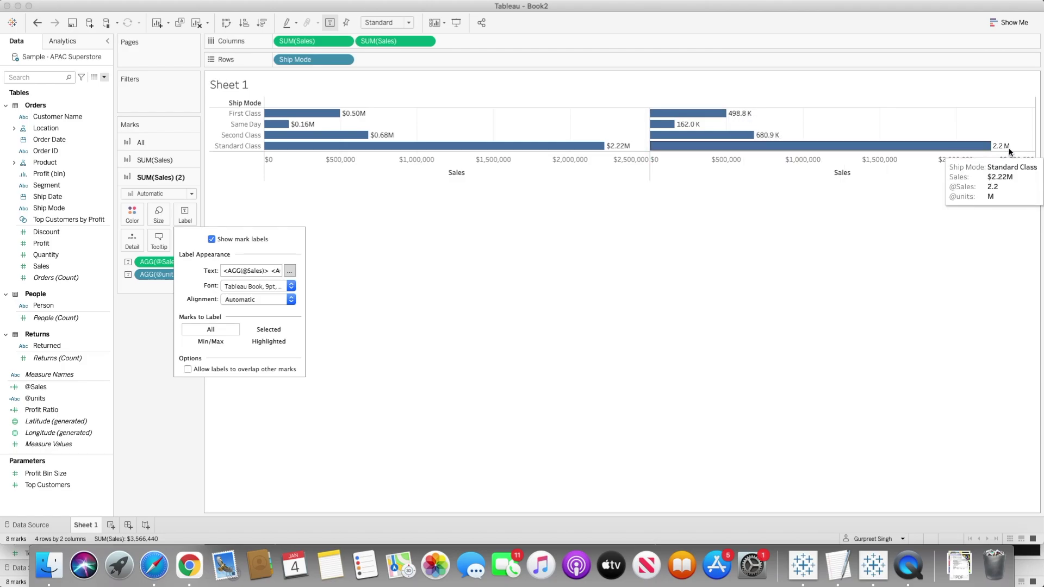
pyautogui.click(465, 315)
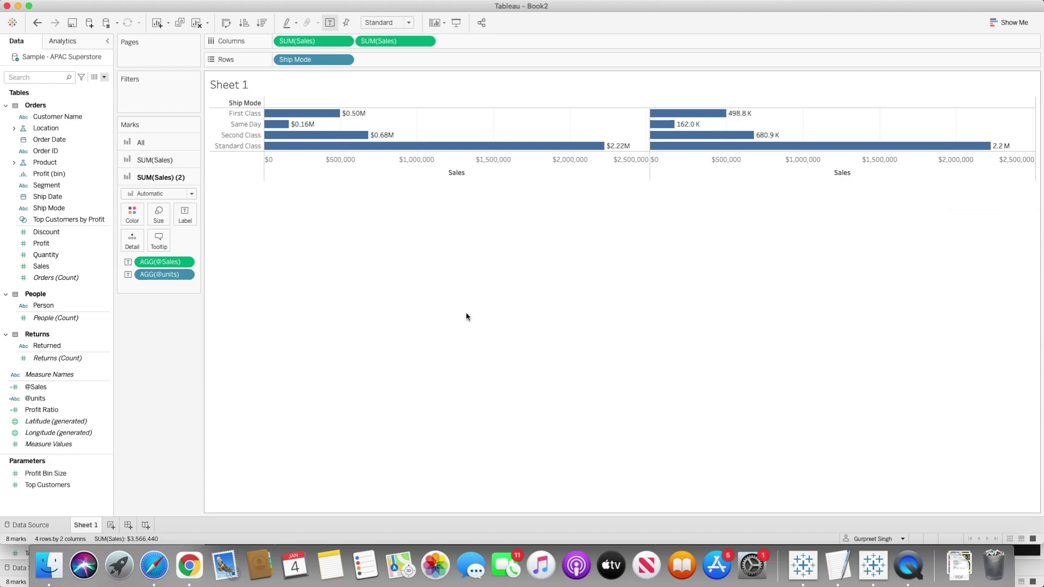
pyautogui.click(409, 22)
# - Switch the fit from Standard to Entire View and open the sheet's Format settings
pyautogui.click(395, 58)
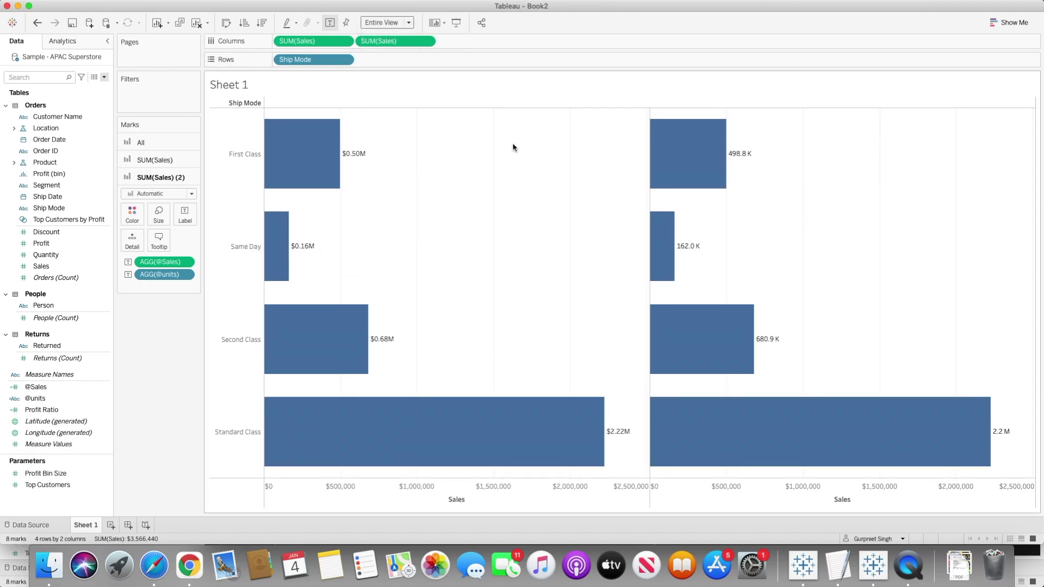
pyautogui.rightClick(393, 144)
pyautogui.click(425, 198)
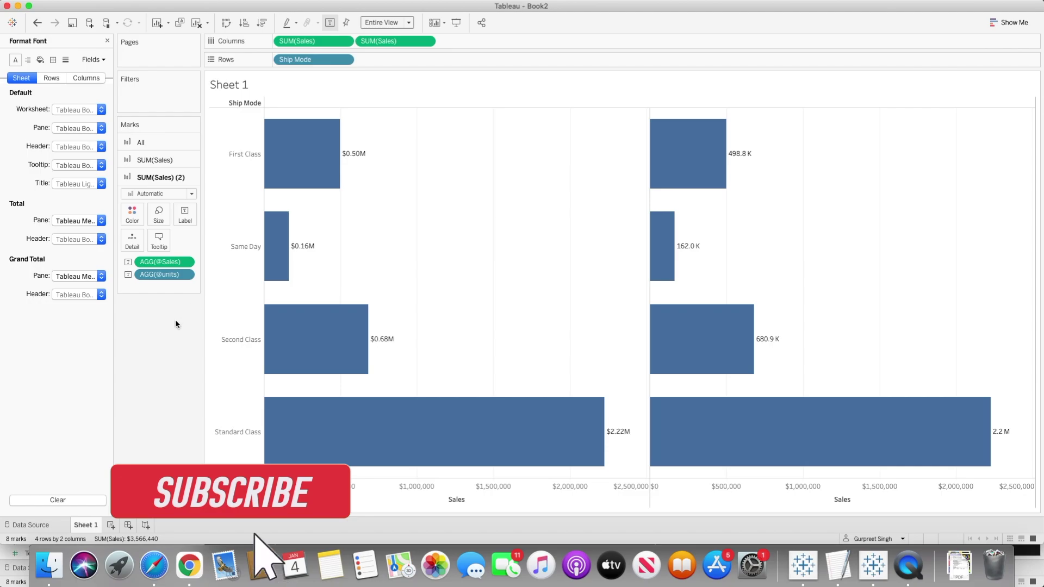
pyautogui.click(187, 262)
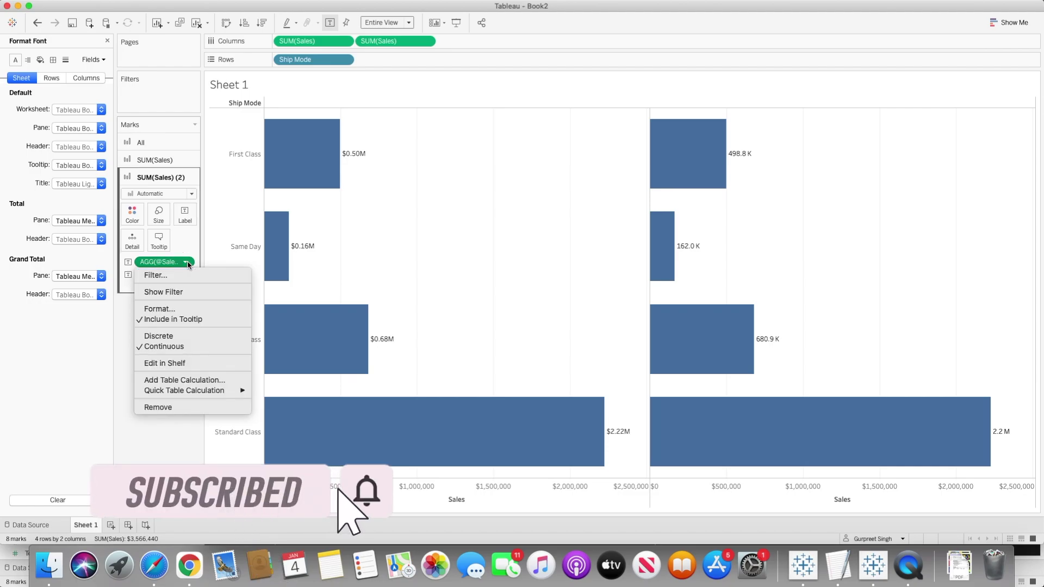
pyautogui.click(176, 312)
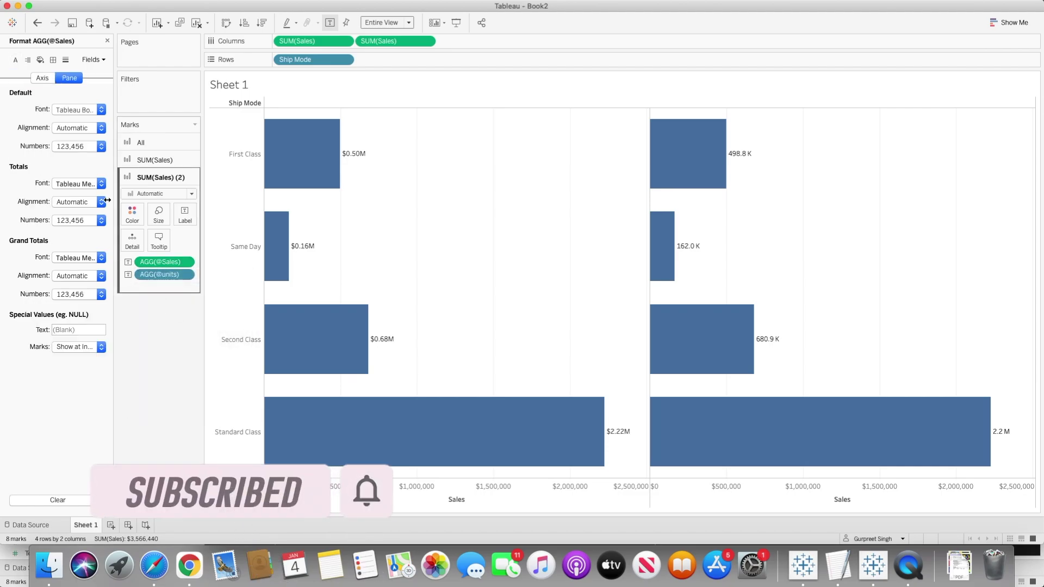
pyautogui.click(100, 147)
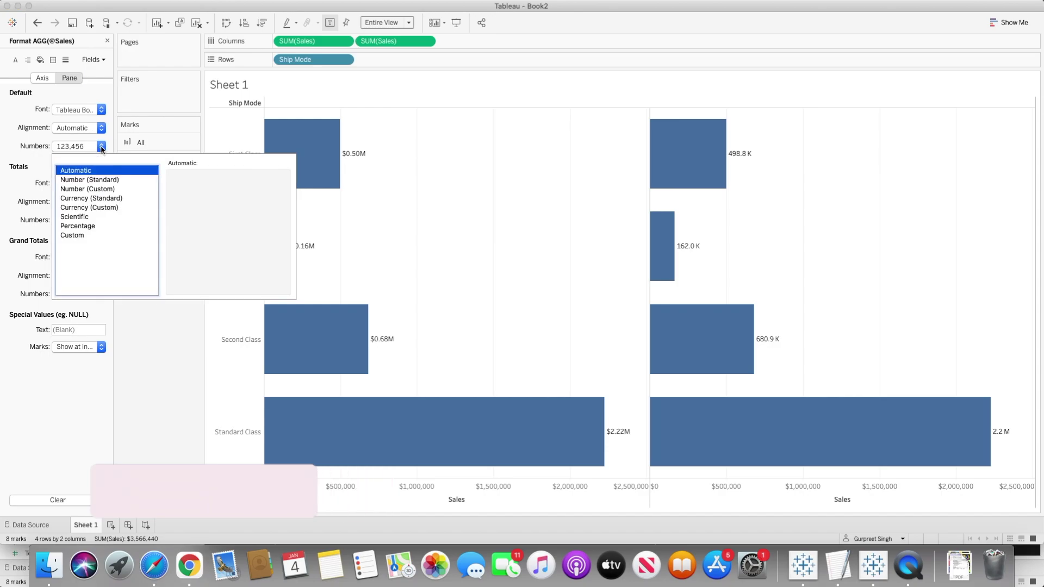
pyautogui.click(101, 208)
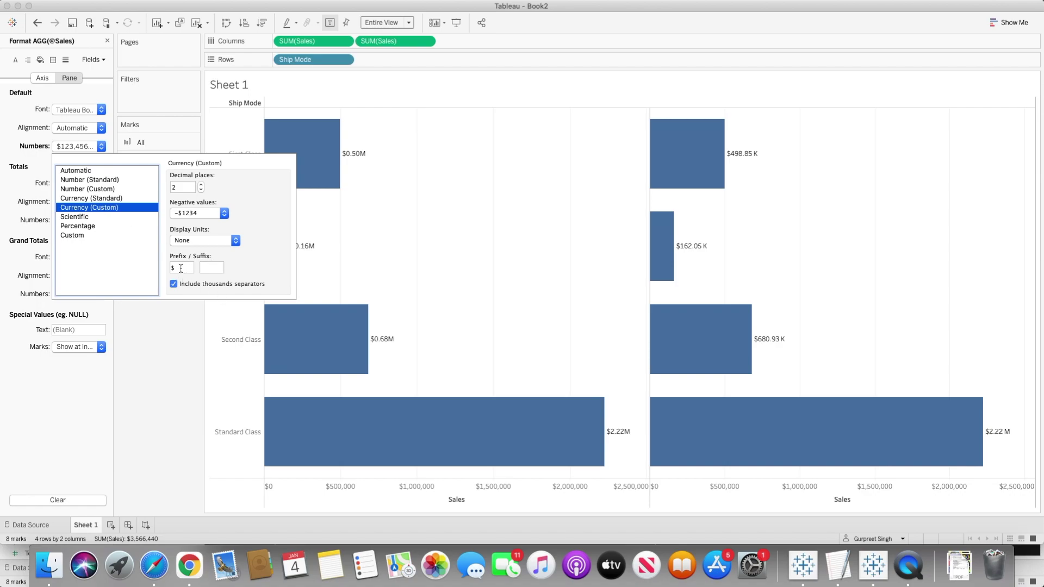
pyautogui.click(181, 268)
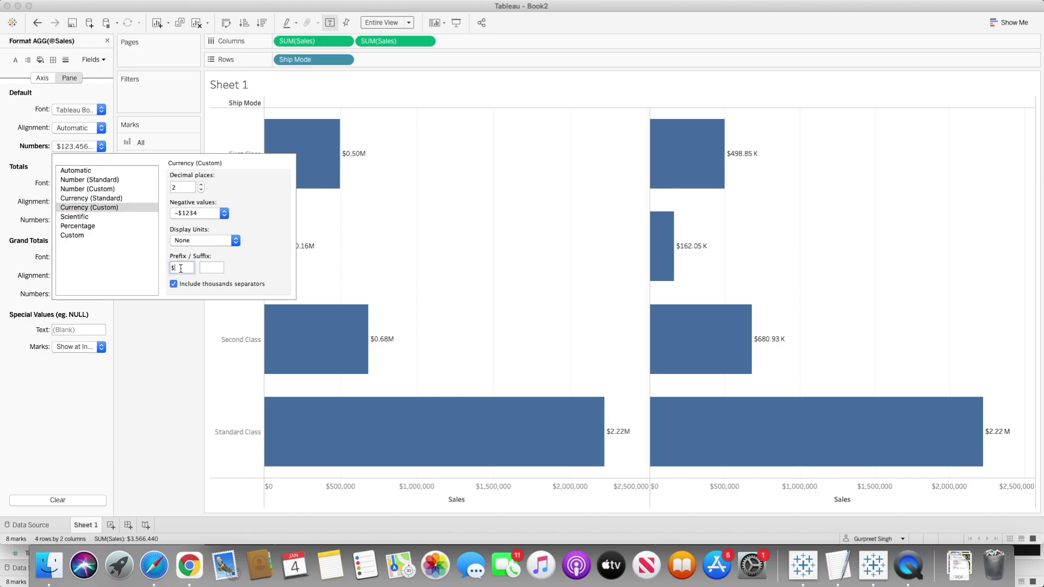
pyautogui.click(148, 372)
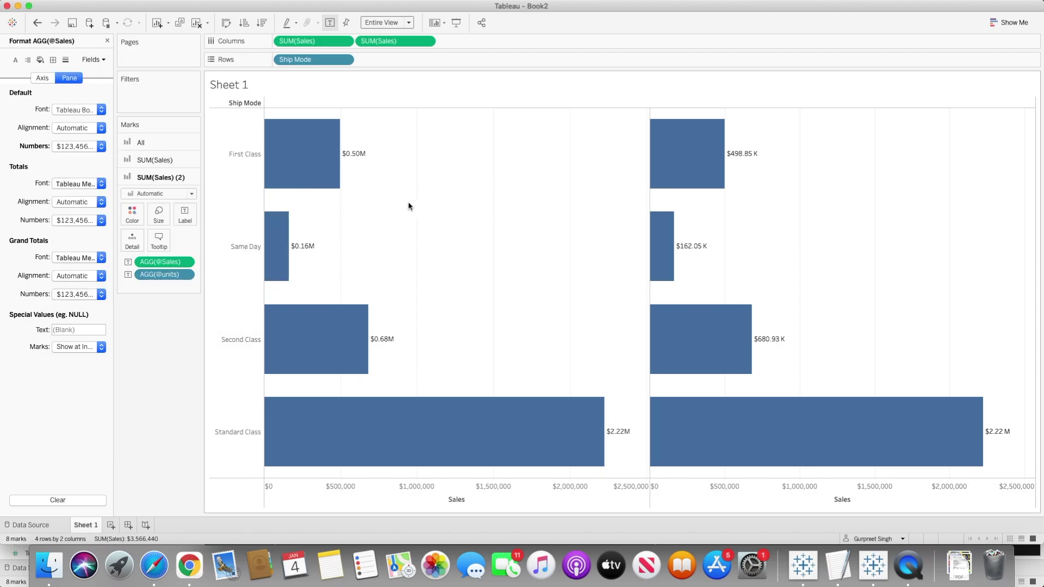
# - Shade the worksheet background black
pyautogui.click(44, 63)
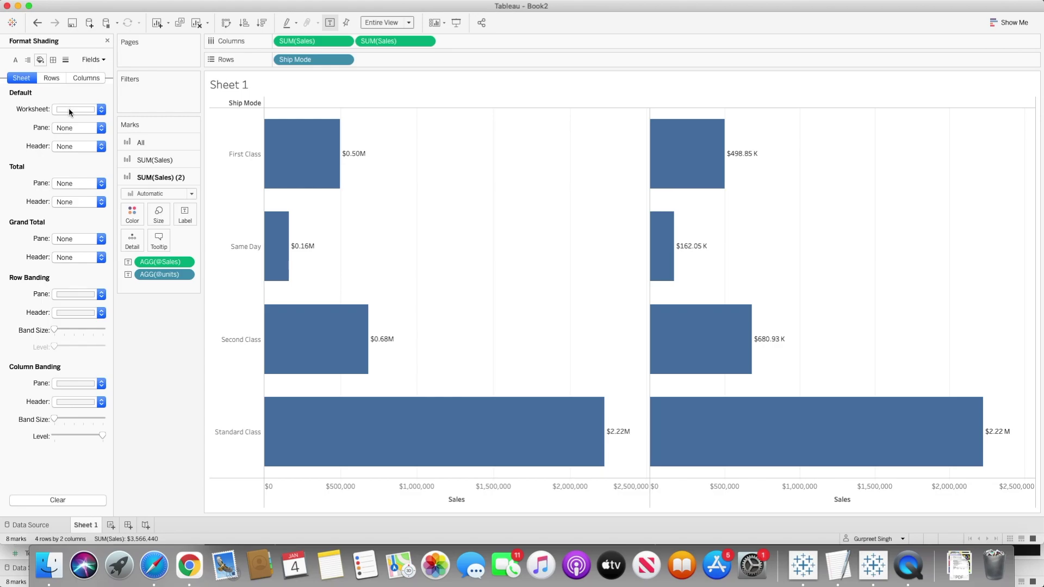
pyautogui.click(73, 109)
pyautogui.click(60, 154)
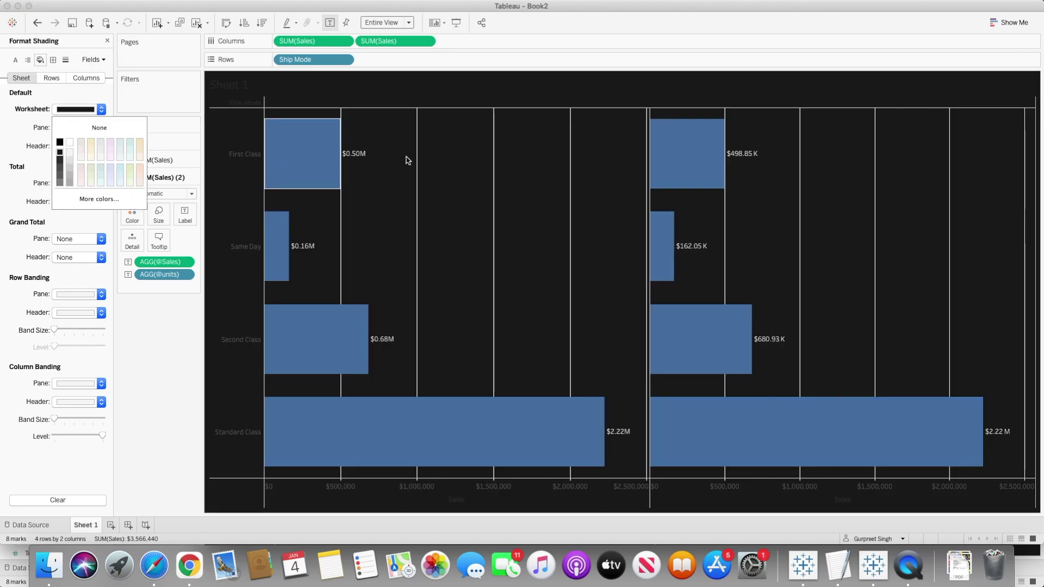
# - Set the worksheet font to white, size 11
pyautogui.click(15, 59)
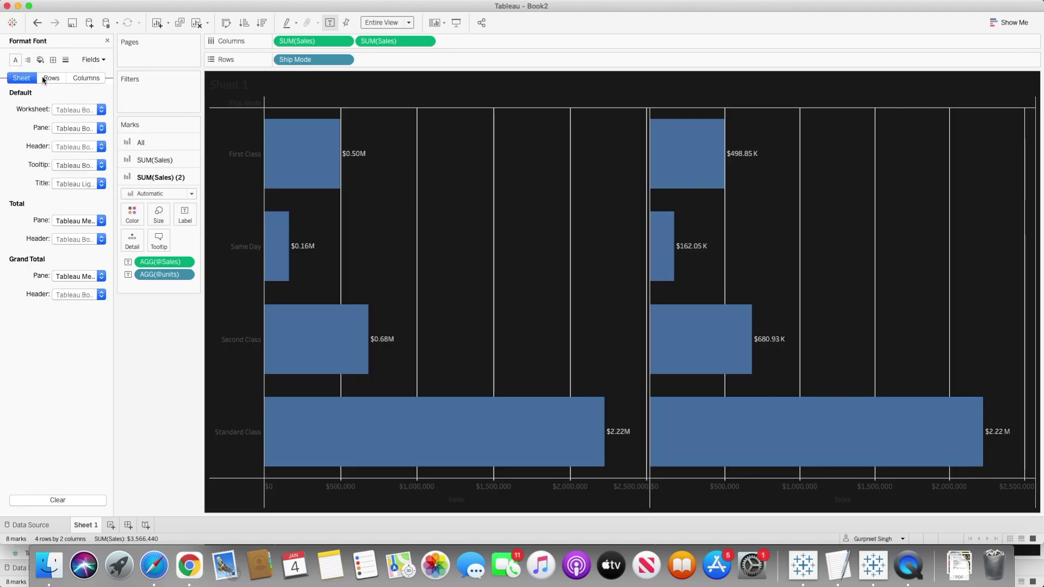
pyautogui.click(82, 111)
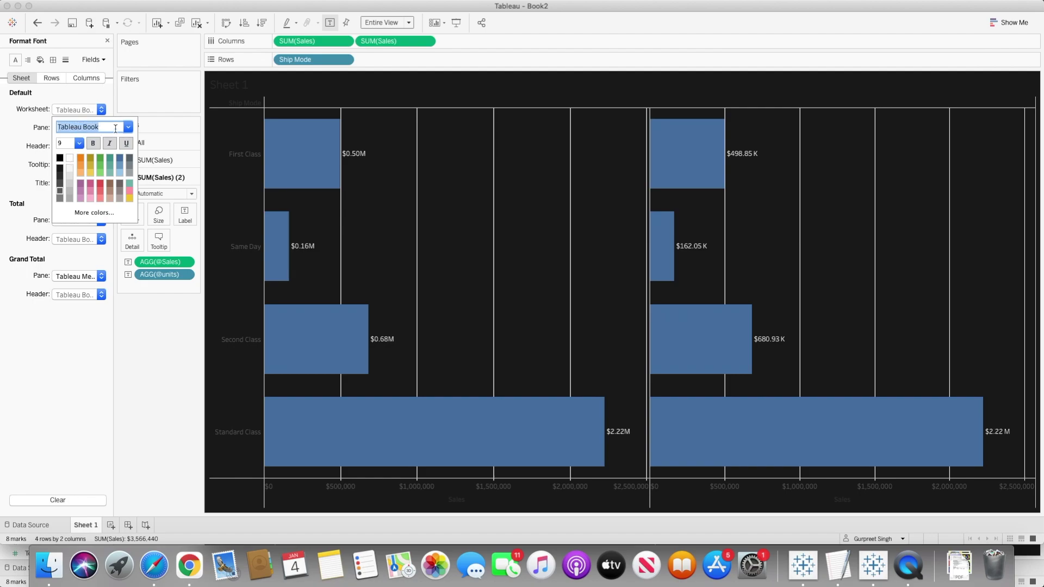
pyautogui.click(69, 165)
pyautogui.click(80, 144)
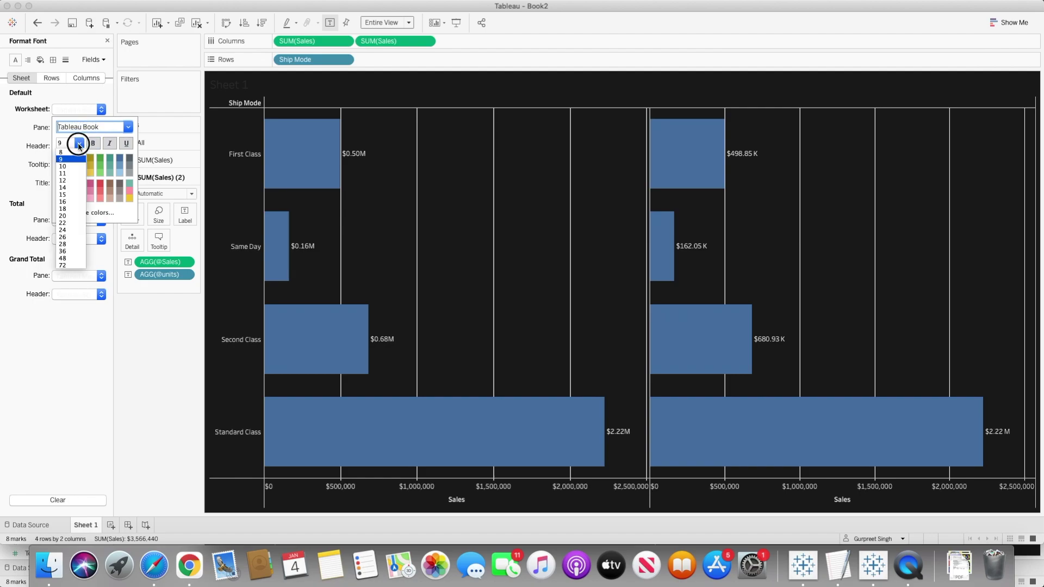
pyautogui.click(63, 173)
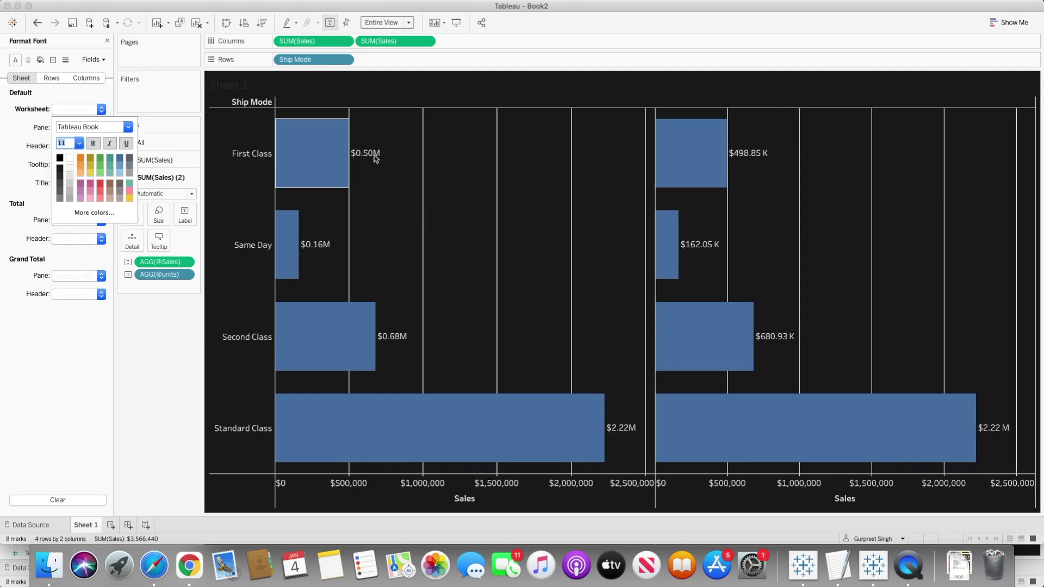
pyautogui.click(54, 60)
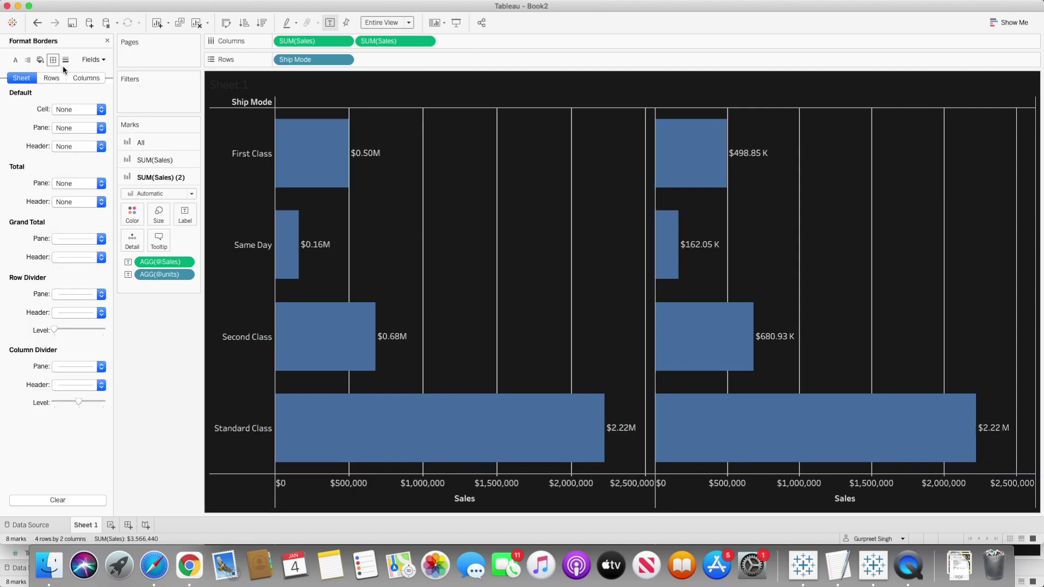
# - Set the row and column divider borders to None
pyautogui.click(70, 294)
pyautogui.click(87, 307)
pyautogui.click(55, 350)
pyautogui.click(72, 366)
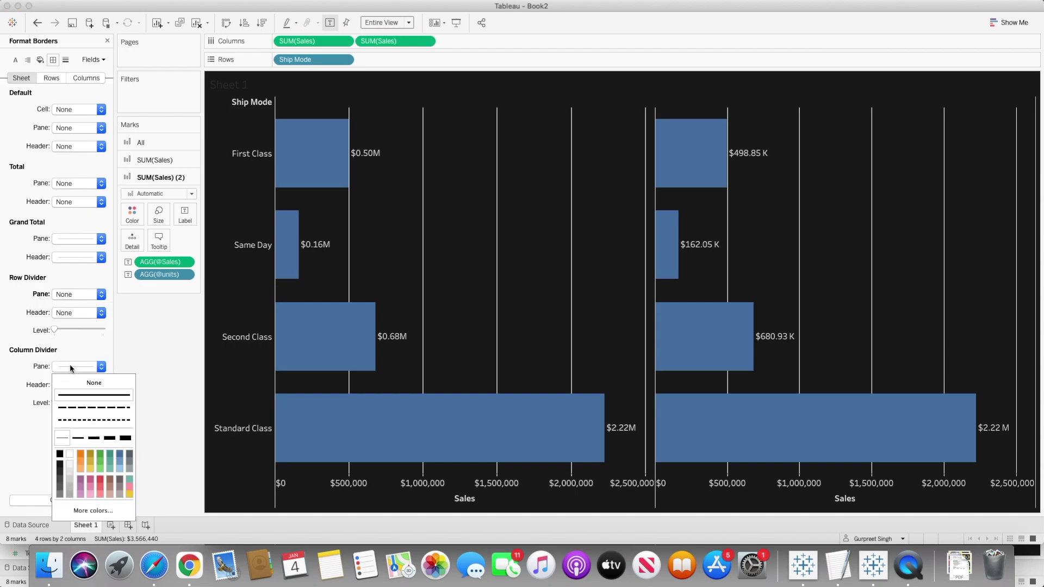
pyautogui.click(79, 382)
# - Set the column grid lines to None and make the zero lines solid
pyautogui.click(65, 60)
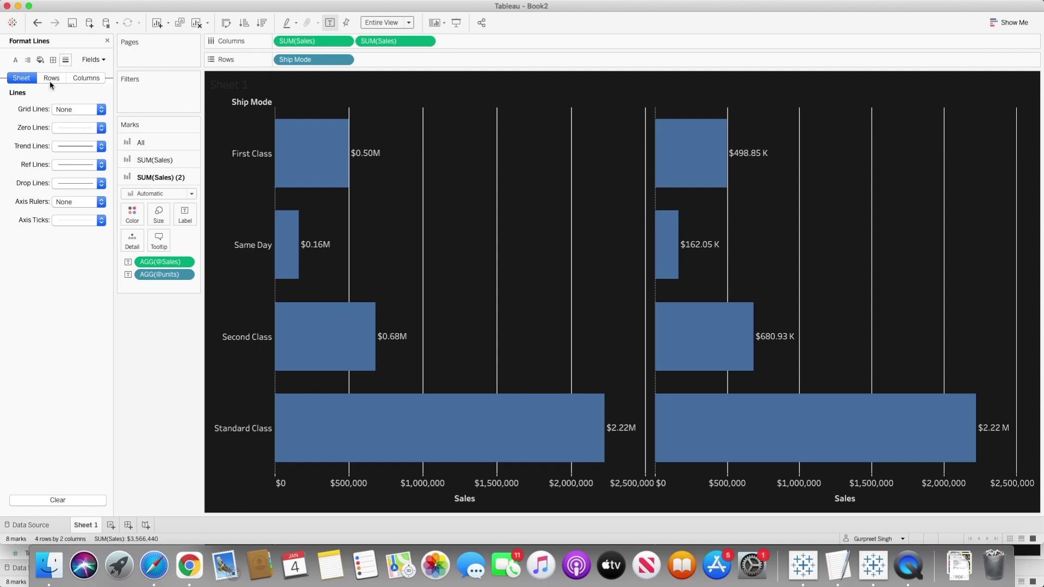
pyautogui.click(51, 79)
pyautogui.click(76, 79)
pyautogui.click(77, 110)
pyautogui.click(77, 122)
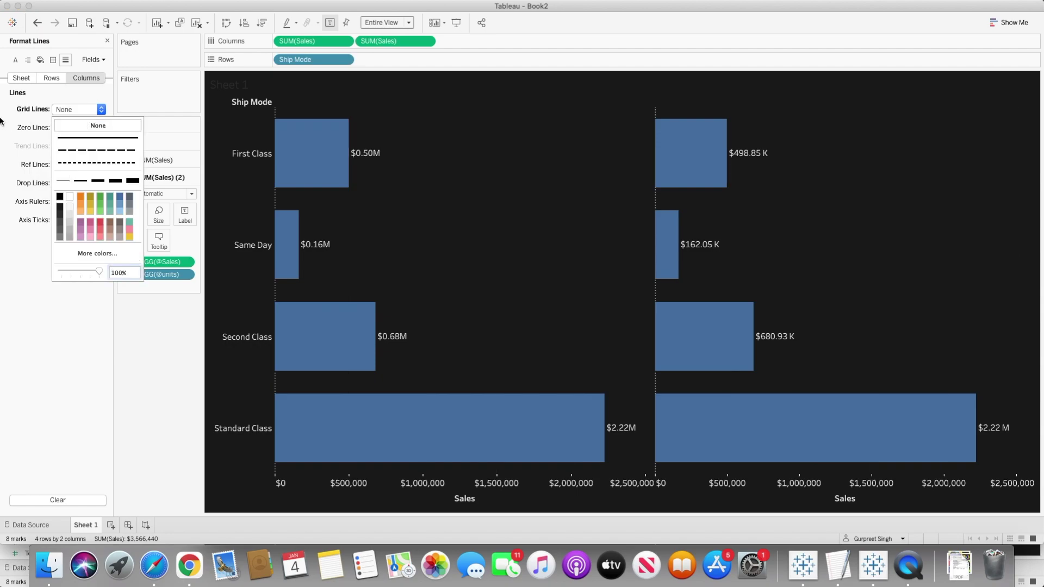
pyautogui.click(5, 113)
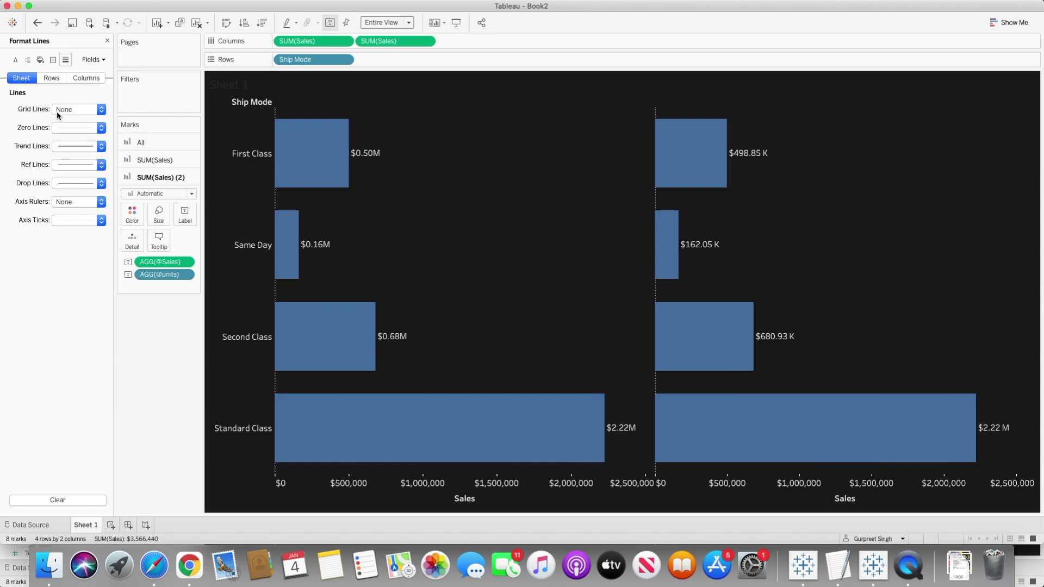
pyautogui.click(76, 128)
pyautogui.click(73, 157)
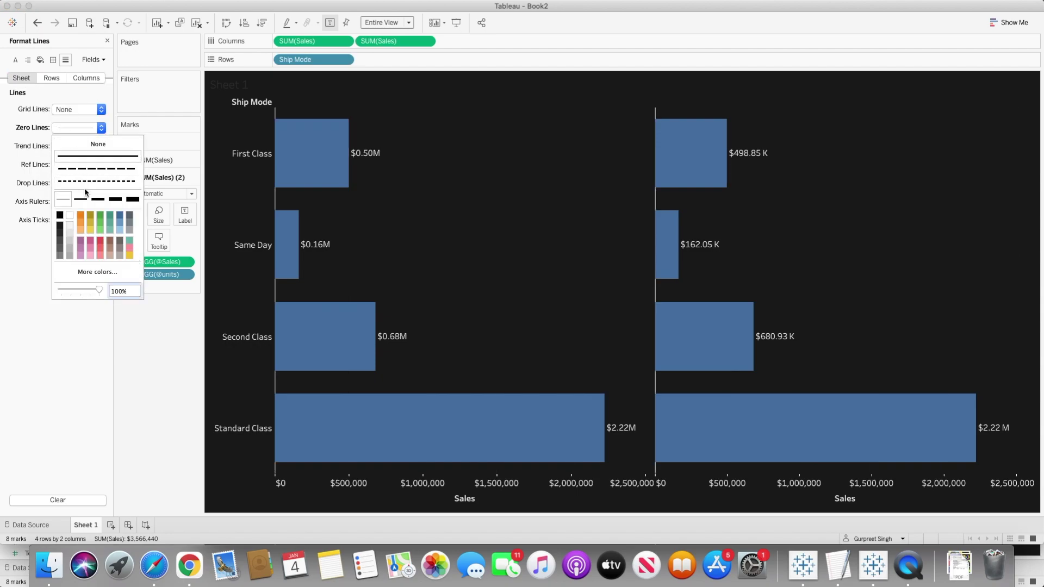
pyautogui.moveTo(293, 146)
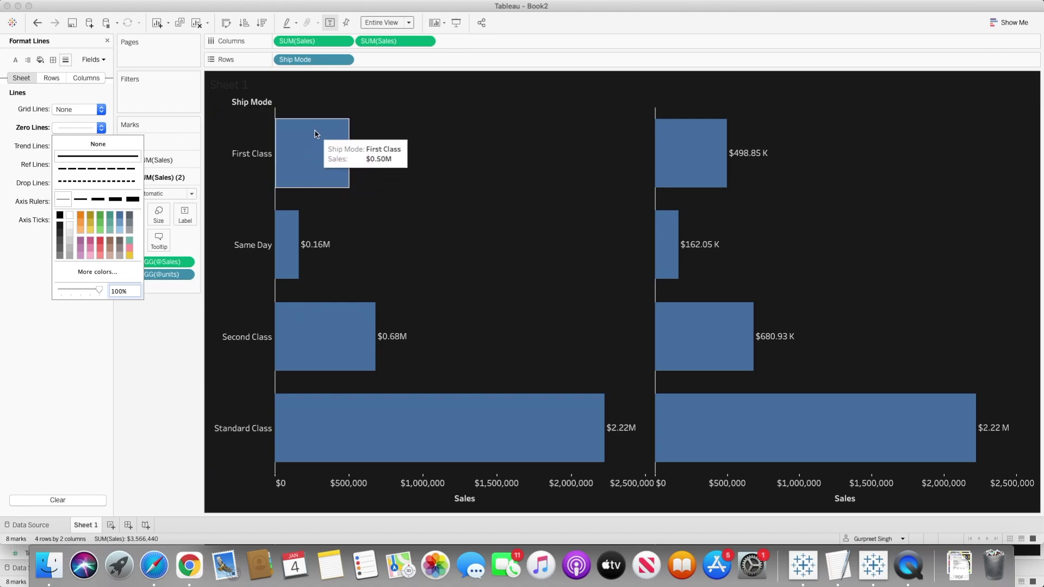
pyautogui.click(82, 343)
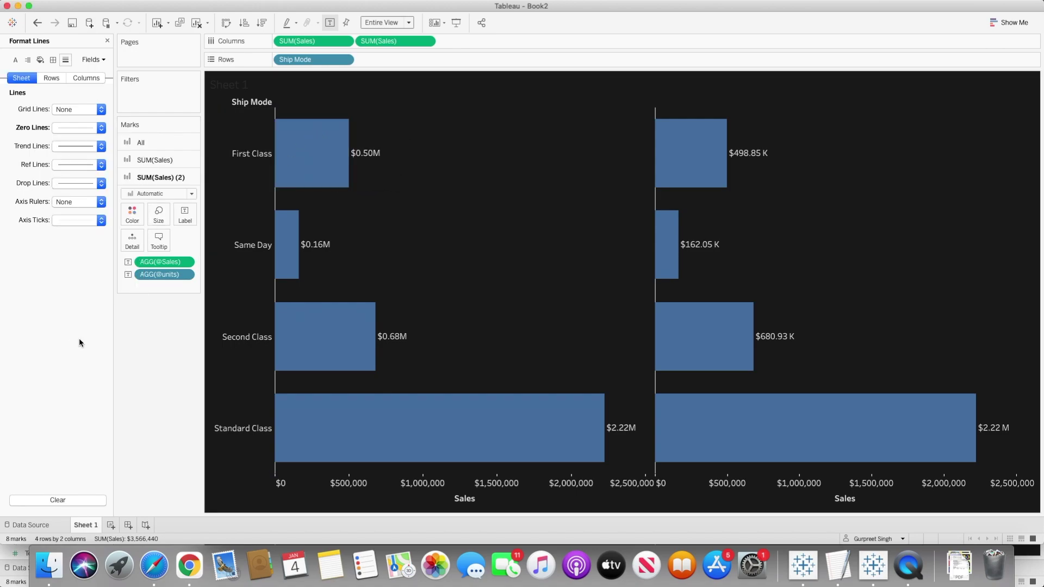
# - Hide the Sales axes by unchecking Show Header
pyautogui.rightClick(415, 496)
pyautogui.click(453, 466)
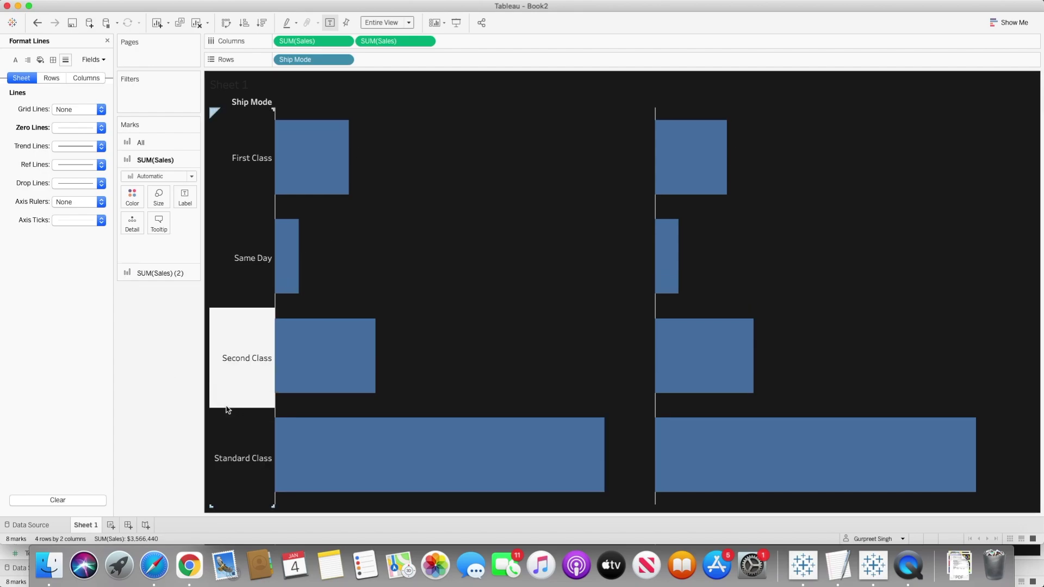
pyautogui.click(152, 273)
# - Colour the right-hand SUM(Sales) (2) bars green
pyautogui.click(136, 222)
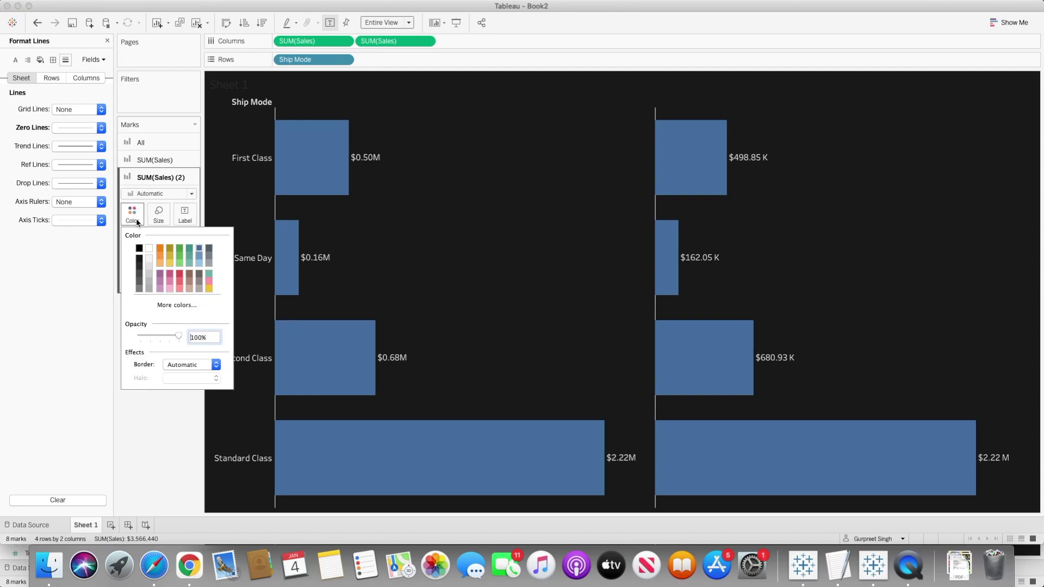
pyautogui.click(181, 250)
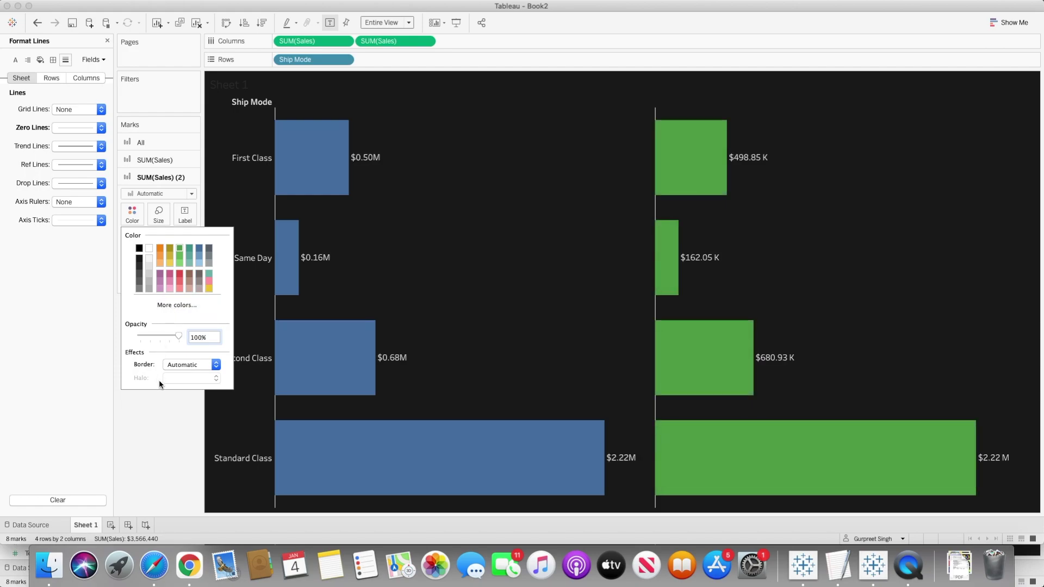
pyautogui.click(158, 405)
# - Colour the left-hand SUM(Sales) bars yellow
pyautogui.click(153, 160)
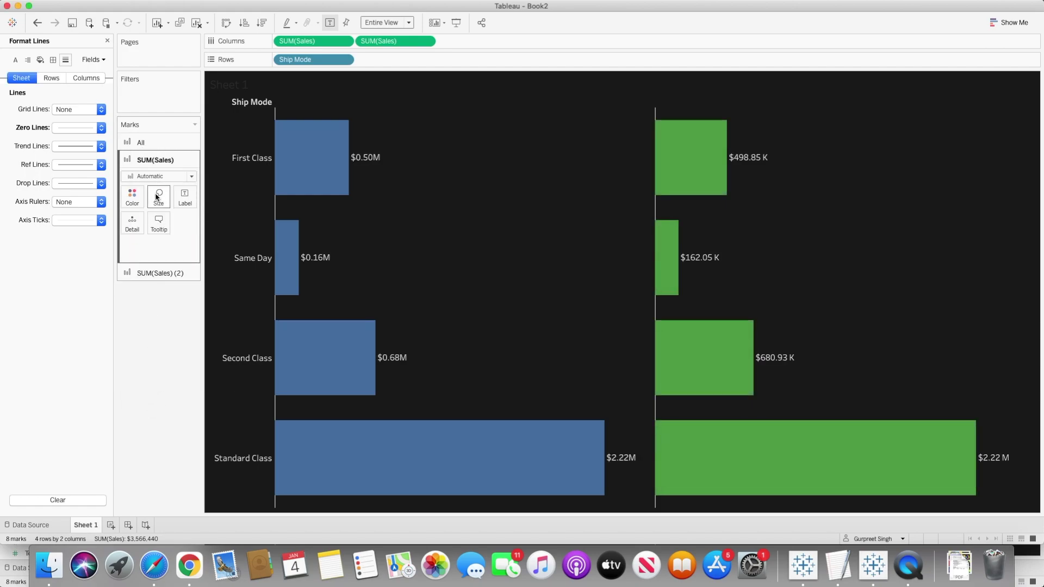
pyautogui.click(133, 197)
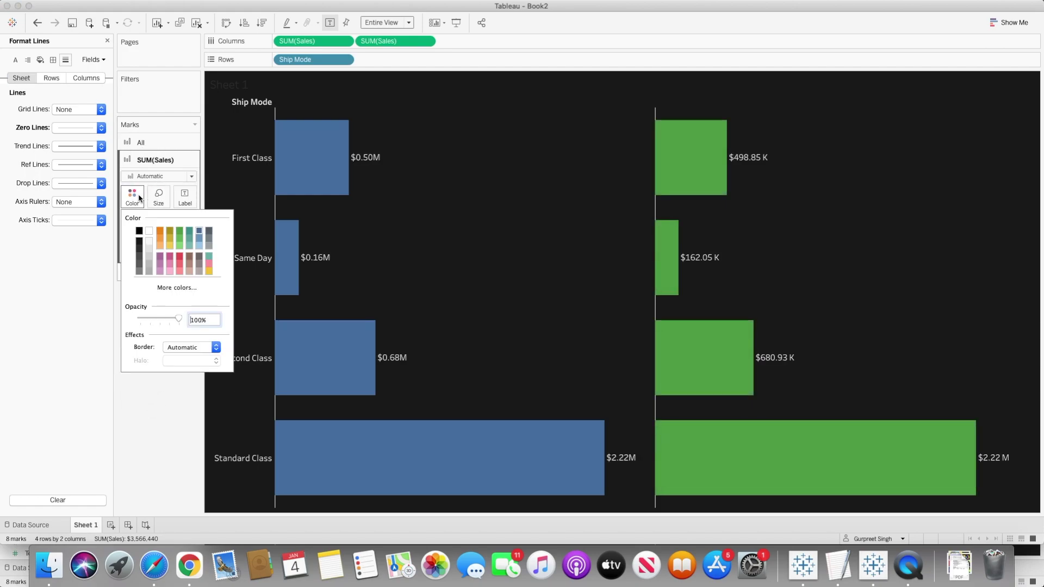
pyautogui.click(209, 271)
pyautogui.click(156, 387)
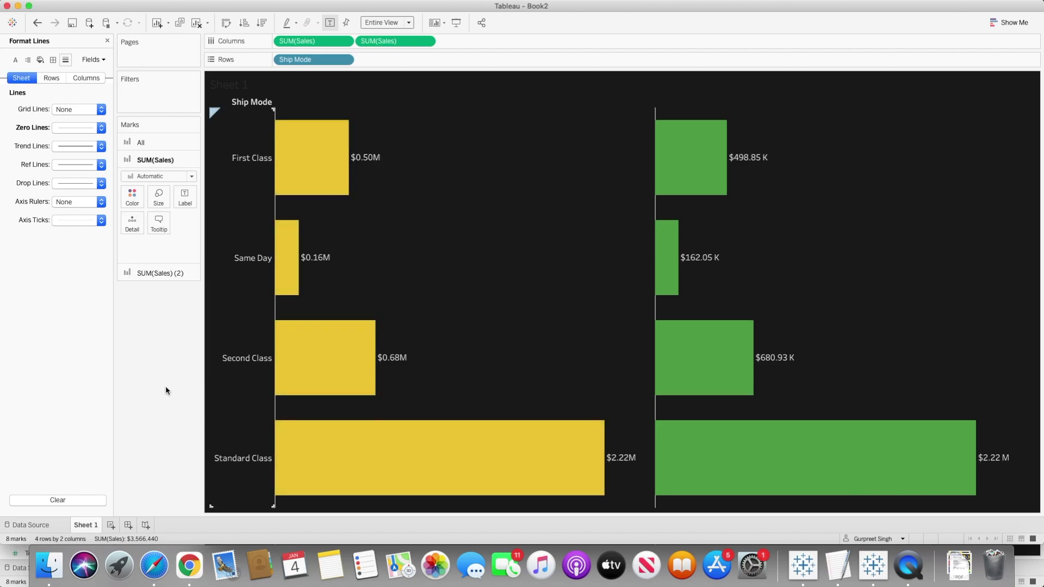